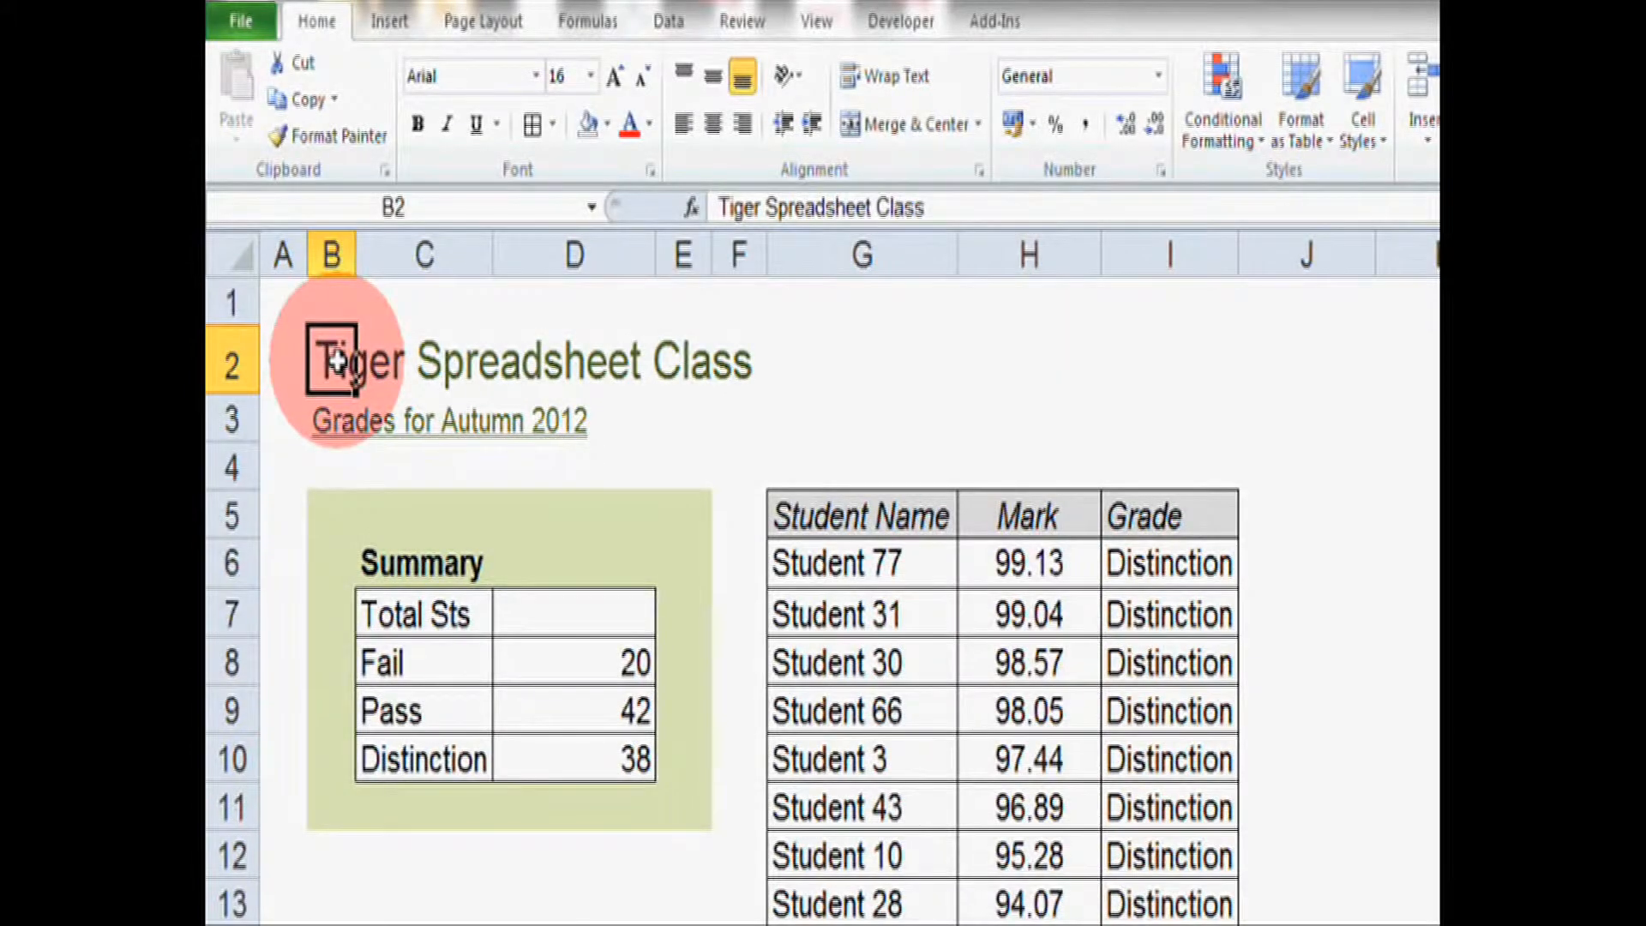
Review the student name, mark and grade formulas, then the Fail, Pass and Distinction counts.
{"action": "left_click", "coordinate": [932, 570]}
{"action": "left_click", "coordinate": [1022, 566]}
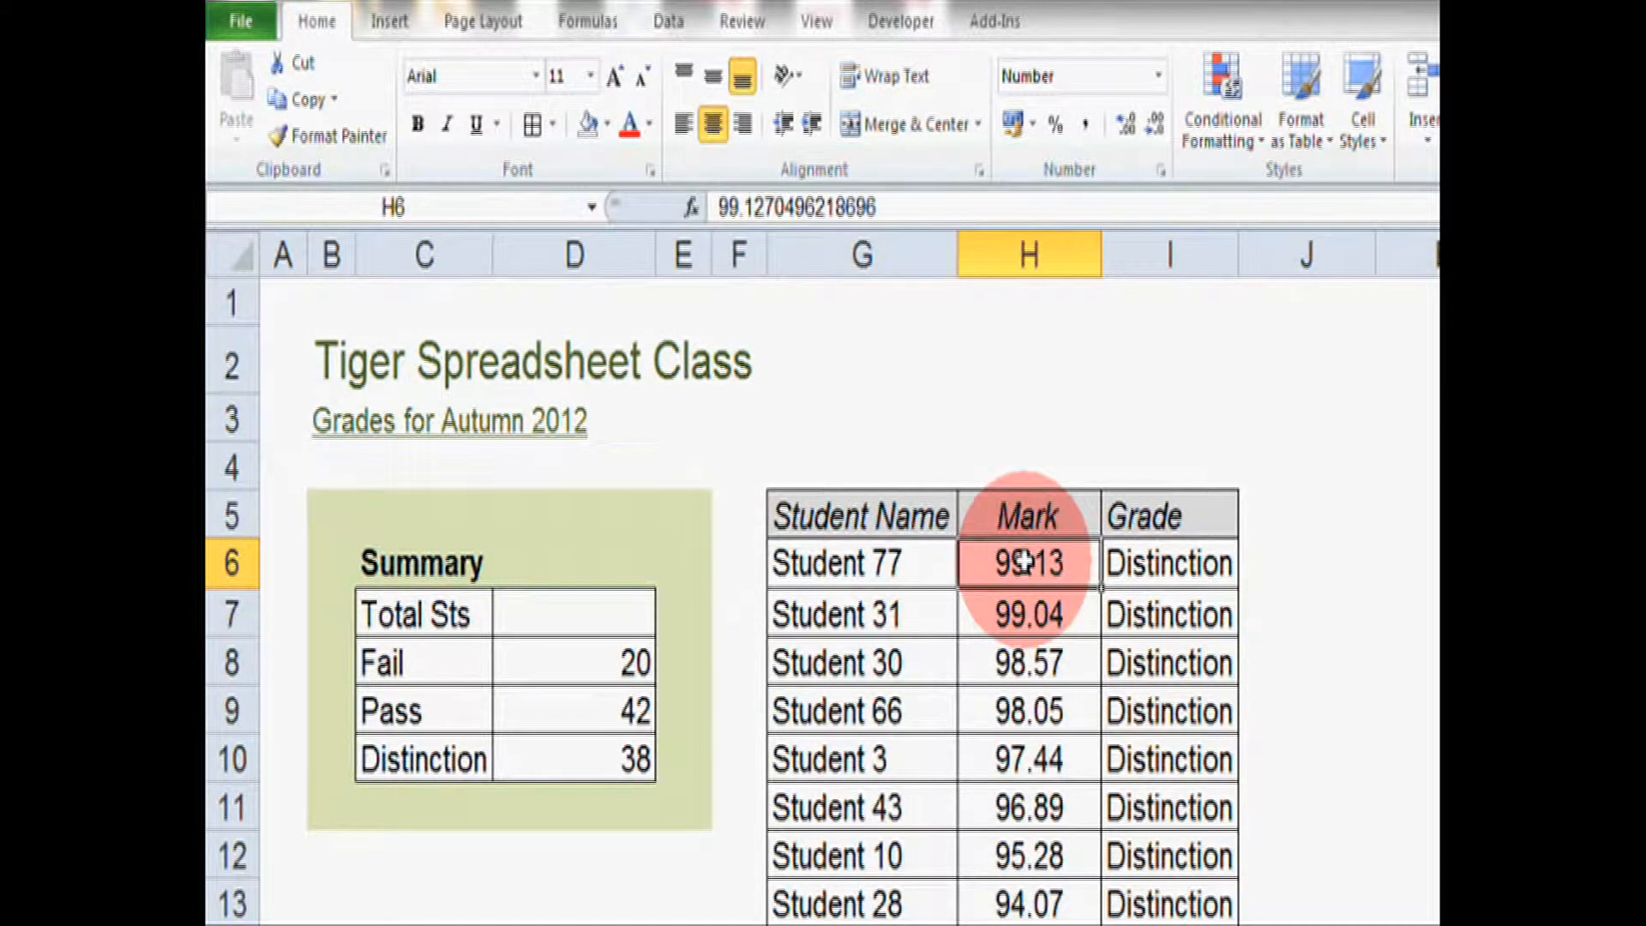
{"action": "left_click", "coordinate": [1173, 560]}
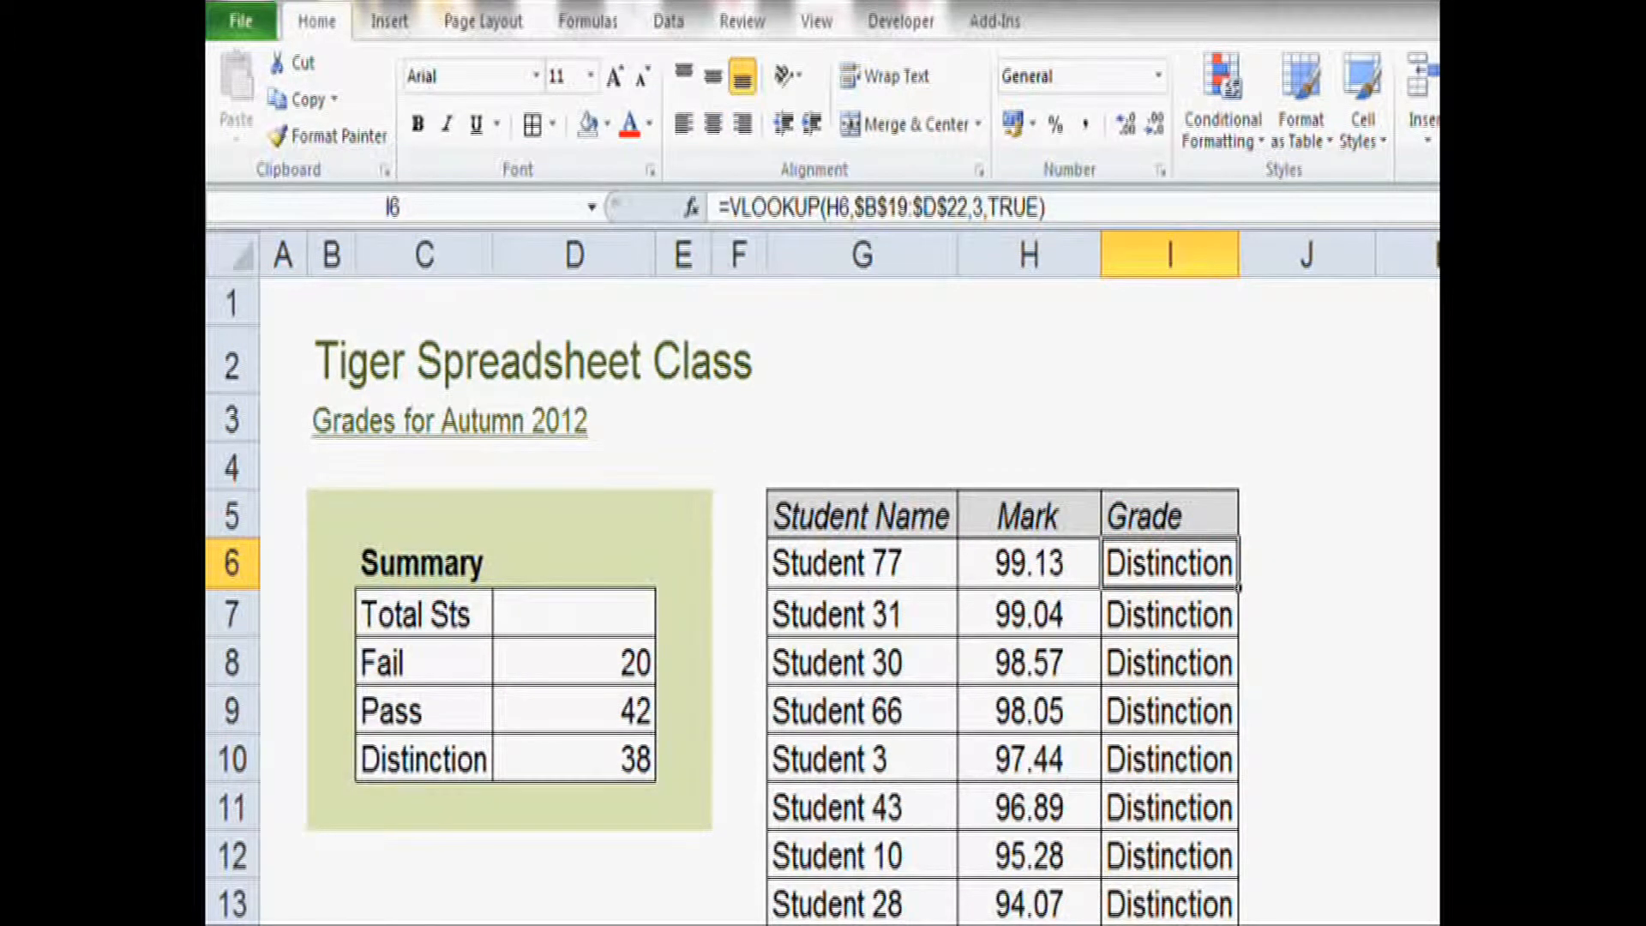
{"action": "scroll", "coordinate": [1029, 578], "scroll_direction": "down", "scroll_amount": 6}
{"action": "scroll", "coordinate": [1028, 579], "scroll_direction": "down", "scroll_amount": 6}
{"action": "scroll", "coordinate": [1028, 580], "scroll_direction": "down", "scroll_amount": 3}
{"action": "scroll", "coordinate": [1028, 580], "scroll_direction": "down", "scroll_amount": 8}
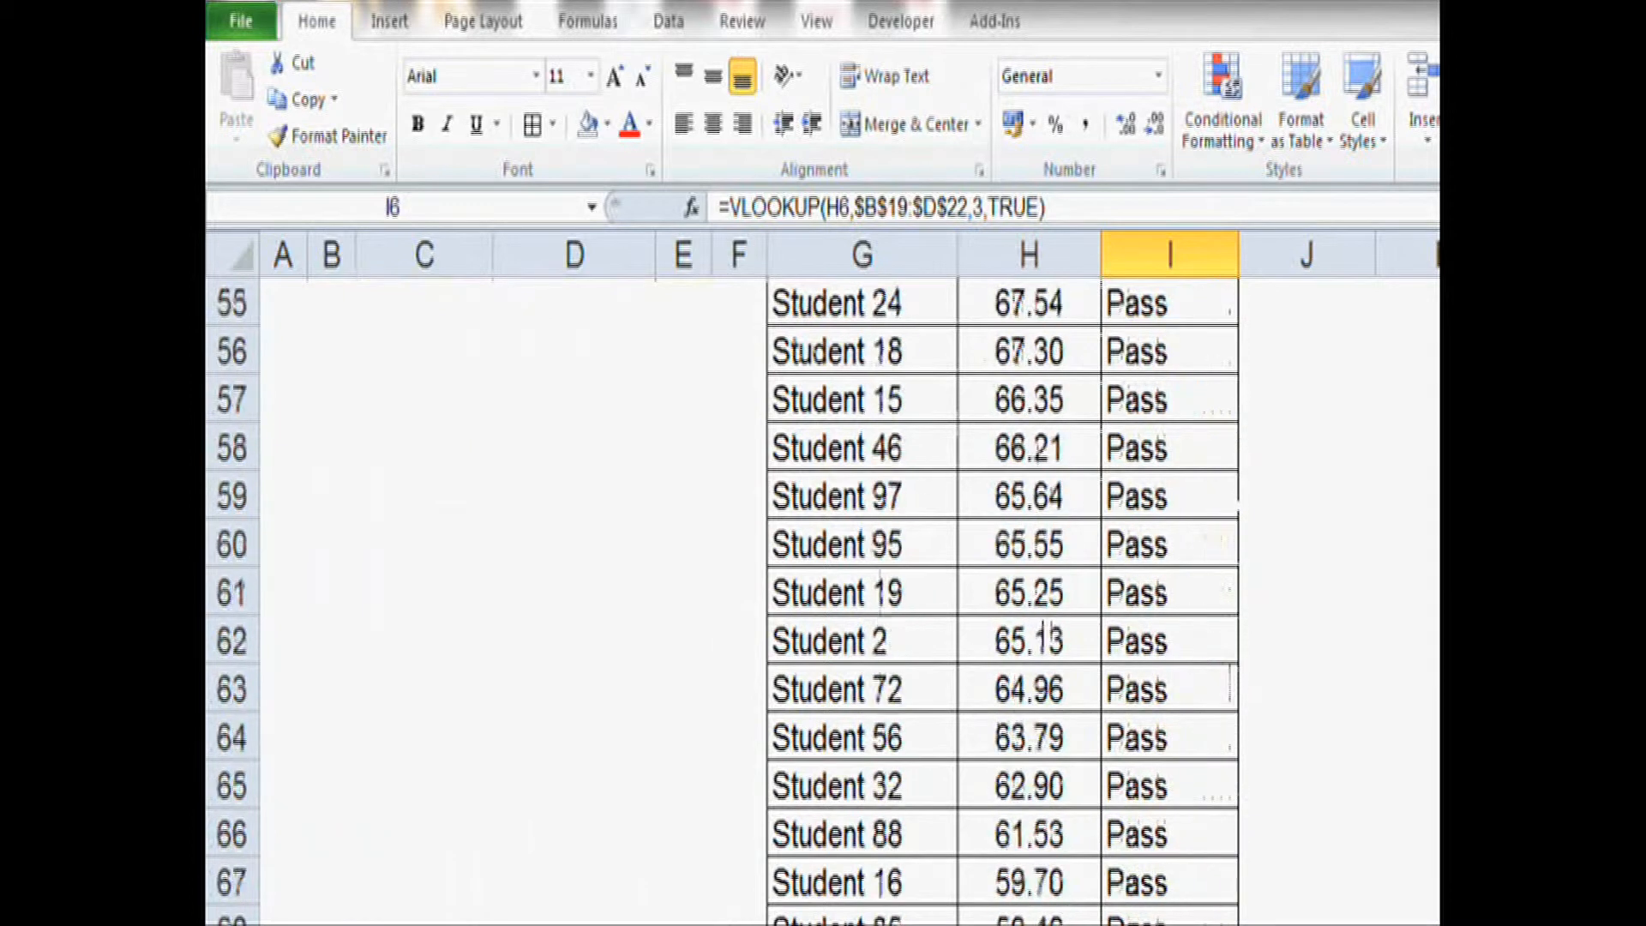
{"action": "scroll", "coordinate": [1029, 579], "scroll_direction": "down", "scroll_amount": 1}
{"action": "scroll", "coordinate": [1028, 578], "scroll_direction": "down", "scroll_amount": 6}
{"action": "scroll", "coordinate": [1029, 580], "scroll_direction": "down", "scroll_amount": 4}
{"action": "scroll", "coordinate": [1029, 579], "scroll_direction": "down", "scroll_amount": 1}
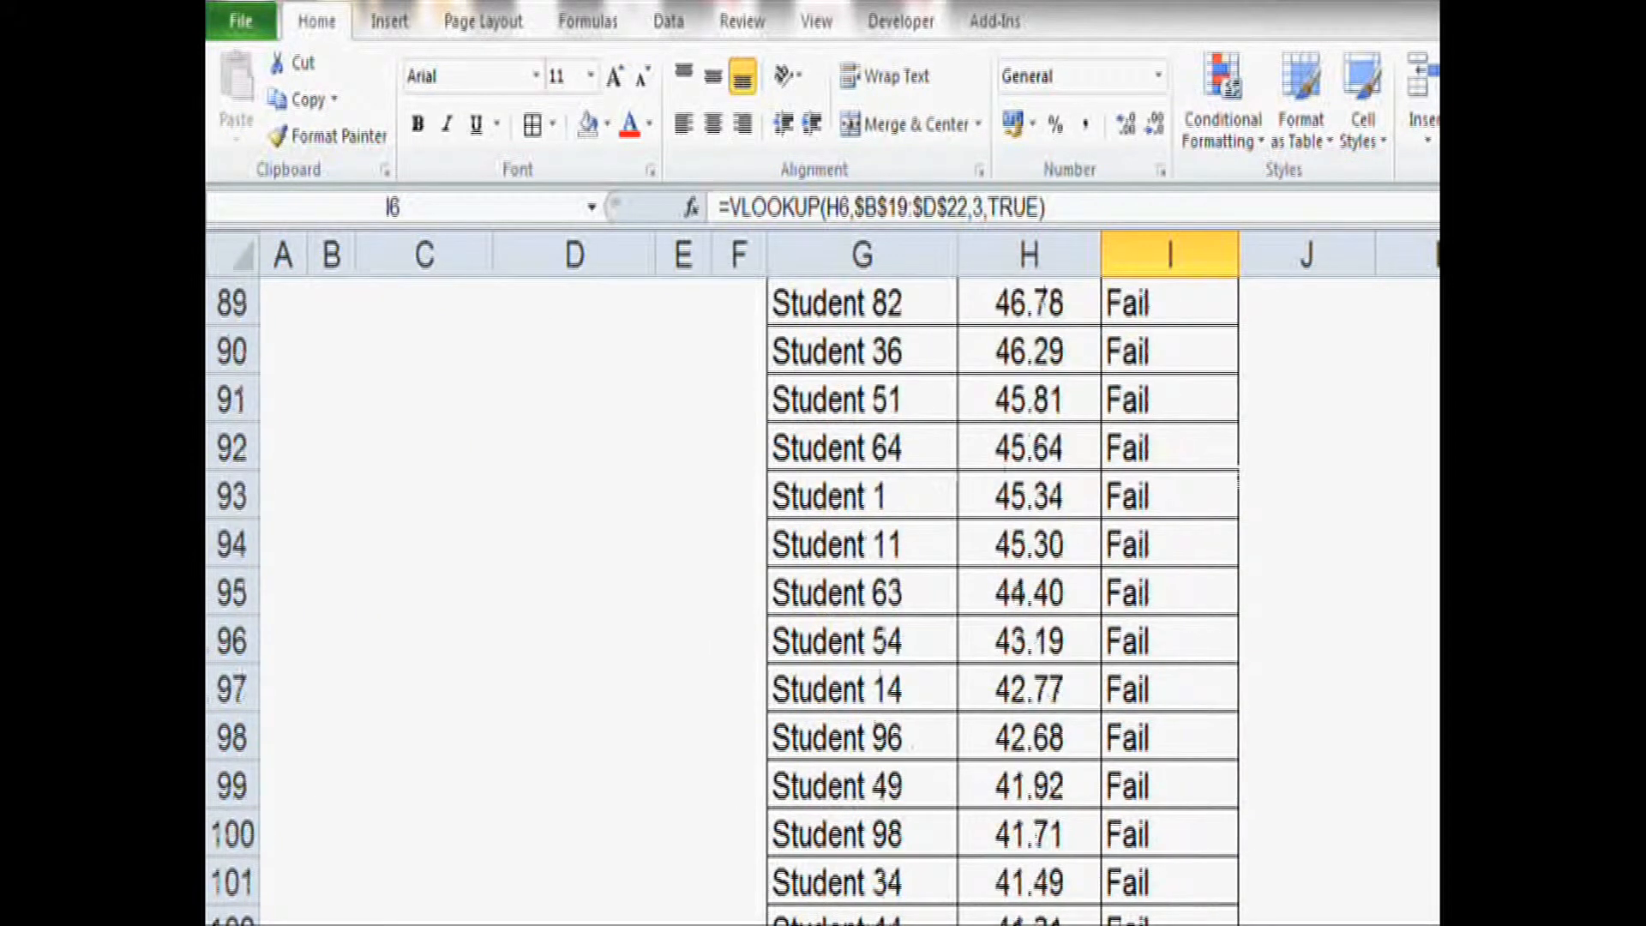
{"action": "key", "text": "ctrl+Home"}
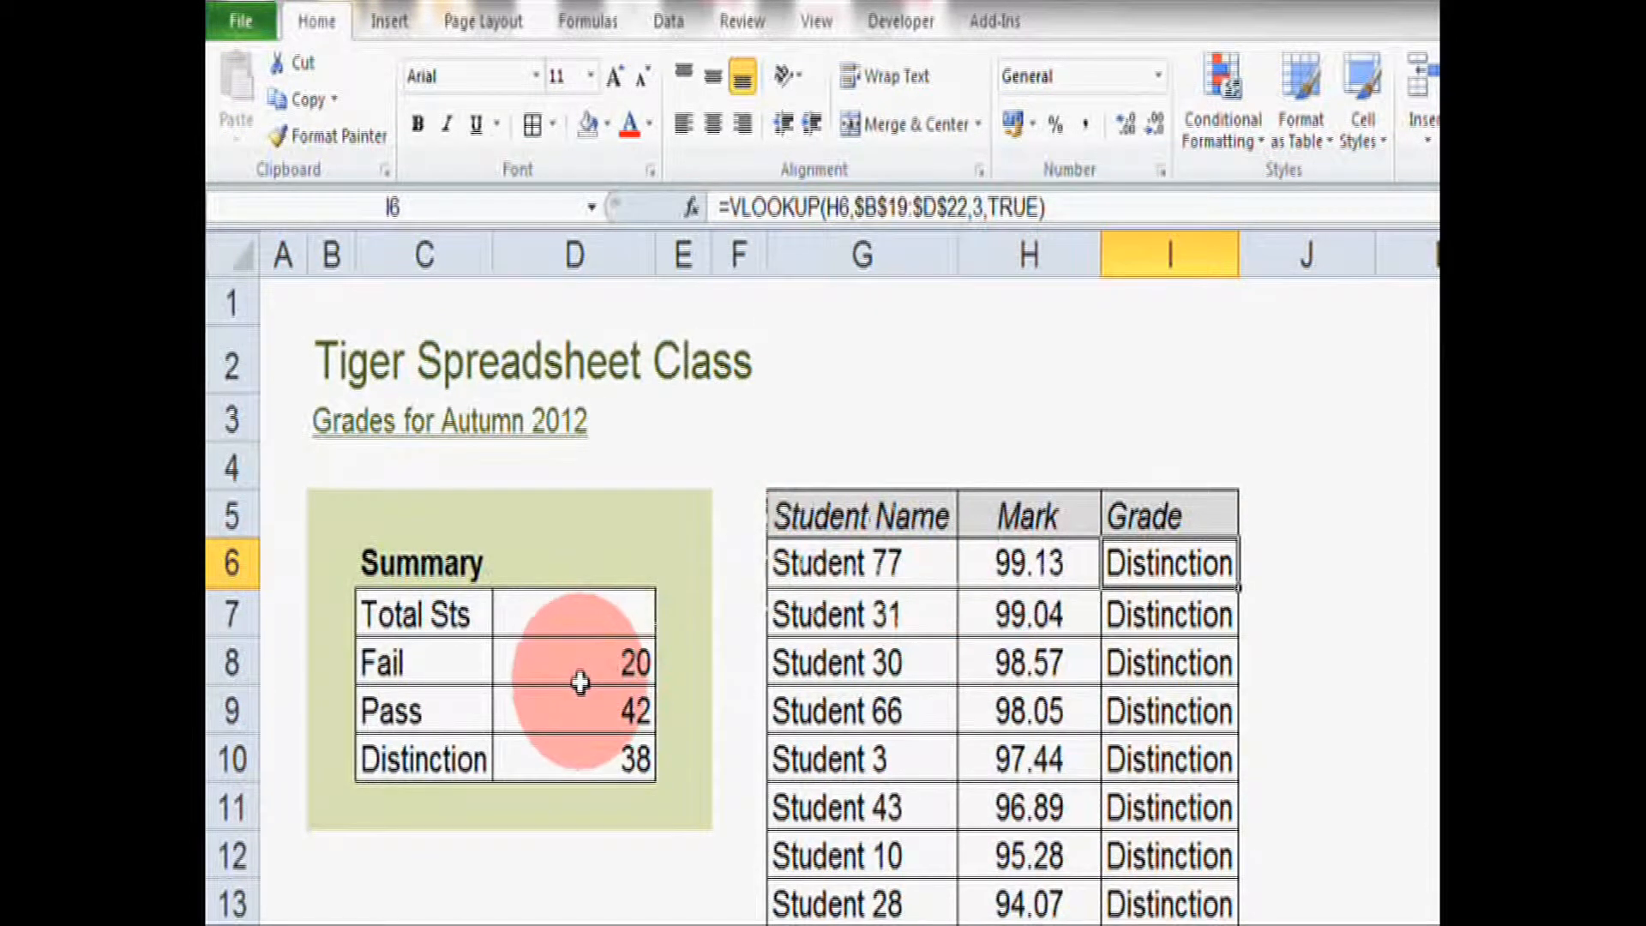
{"action": "left_click", "coordinate": [578, 676]}
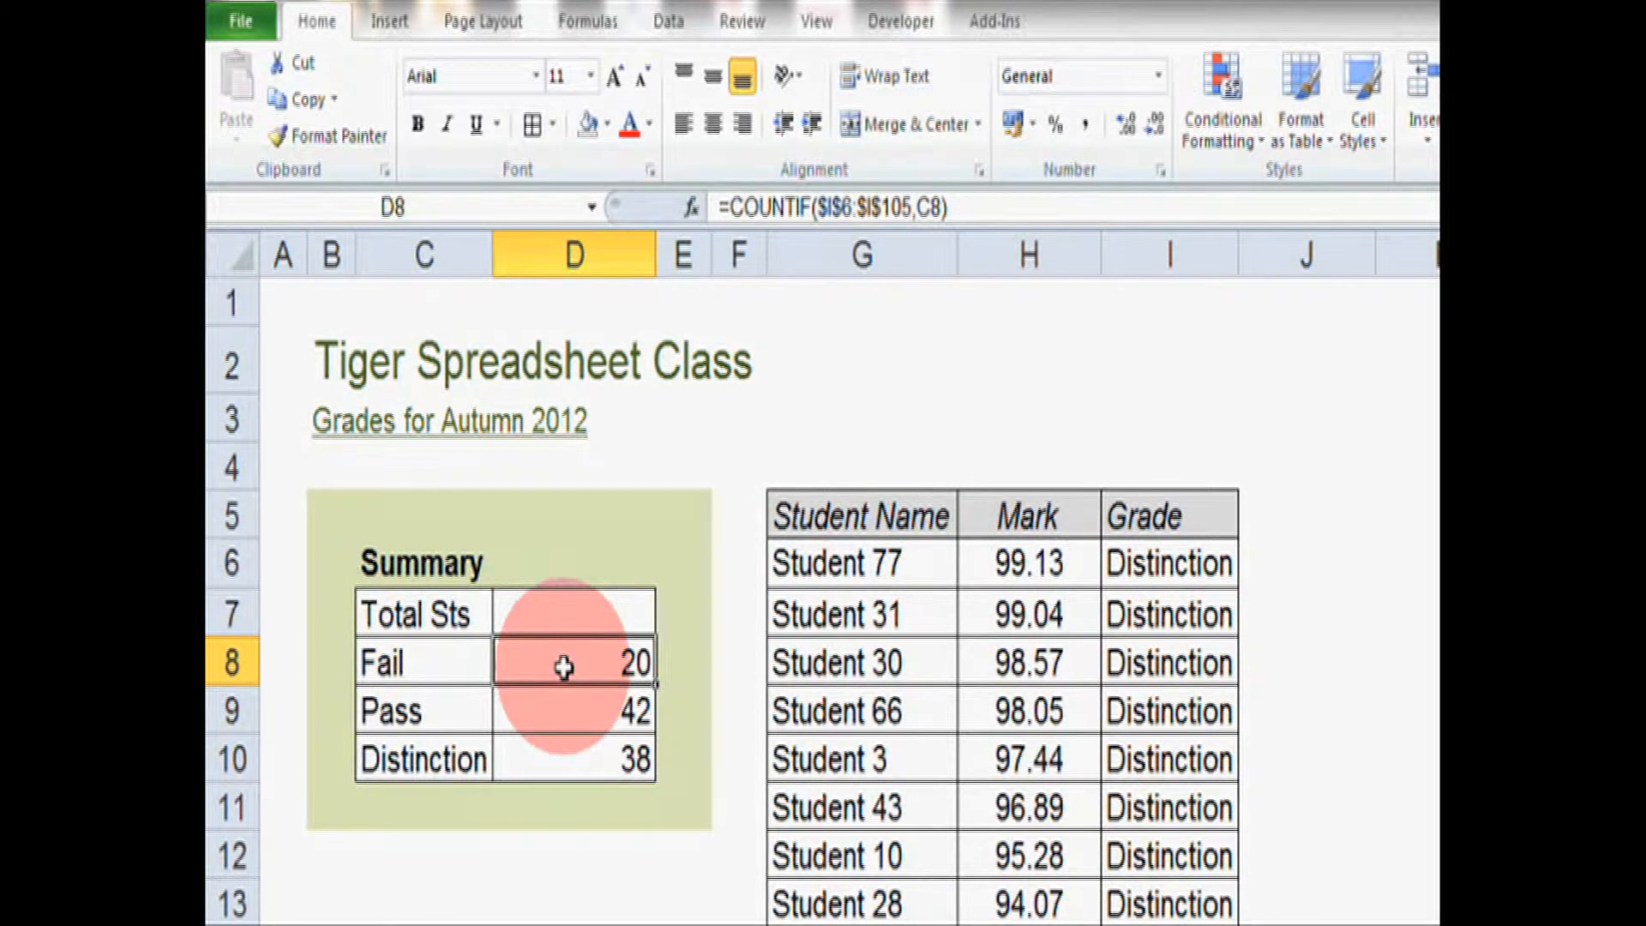
{"action": "left_click_drag", "start_coordinate": [563, 667], "coordinate": [573, 765]}
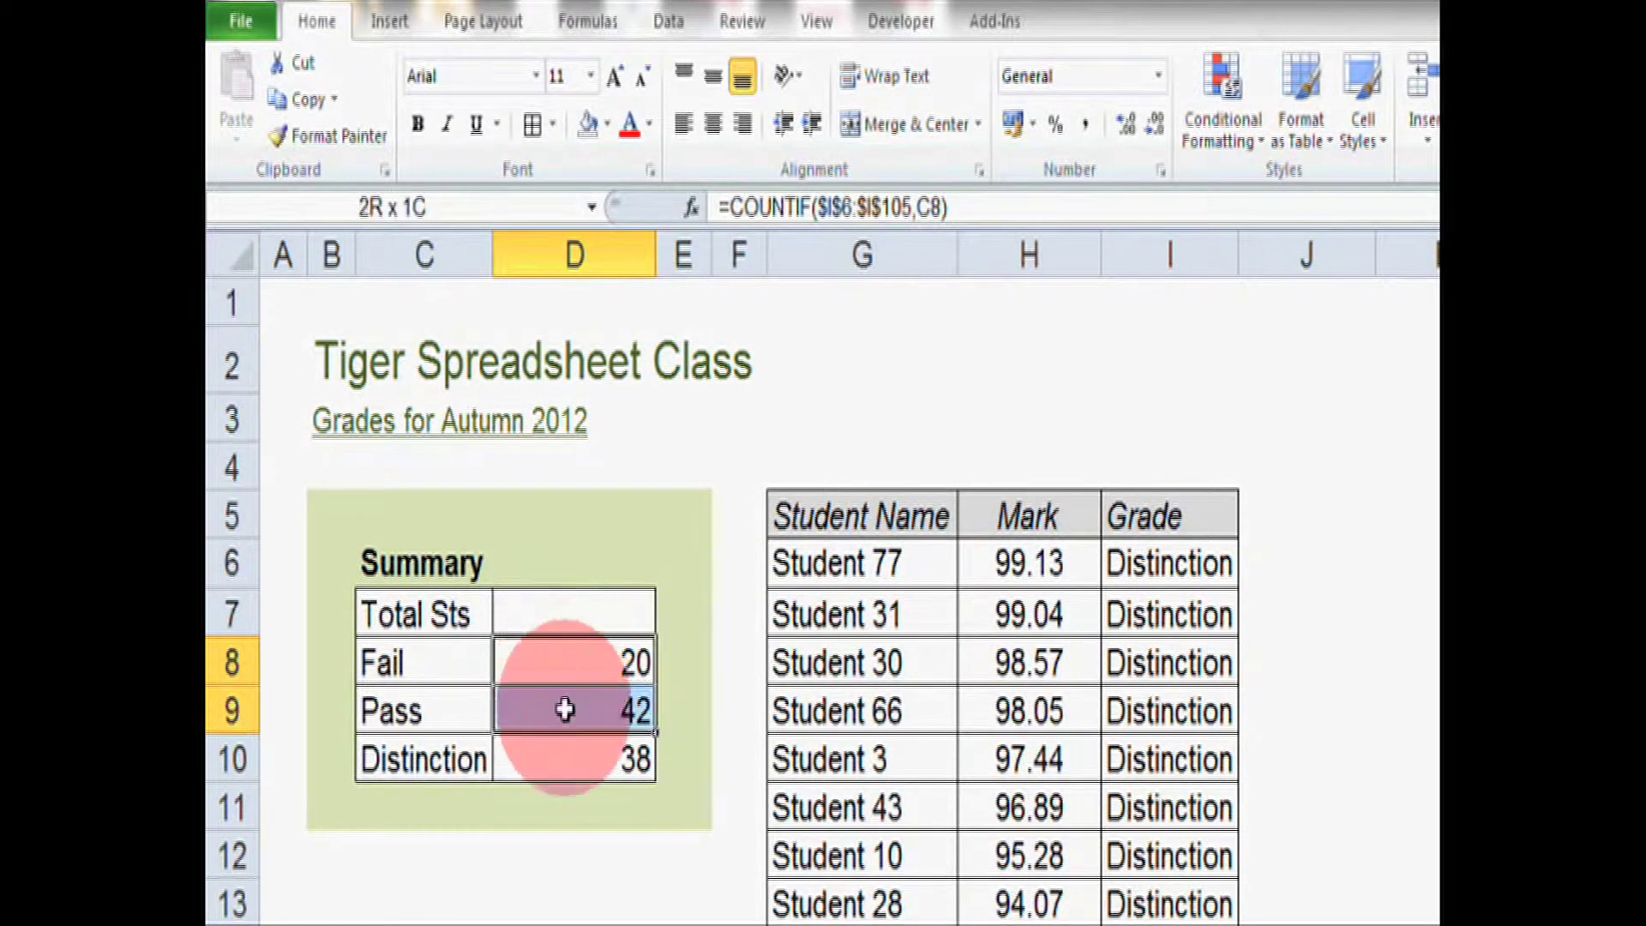
{"action": "left_click", "coordinate": [561, 659]}
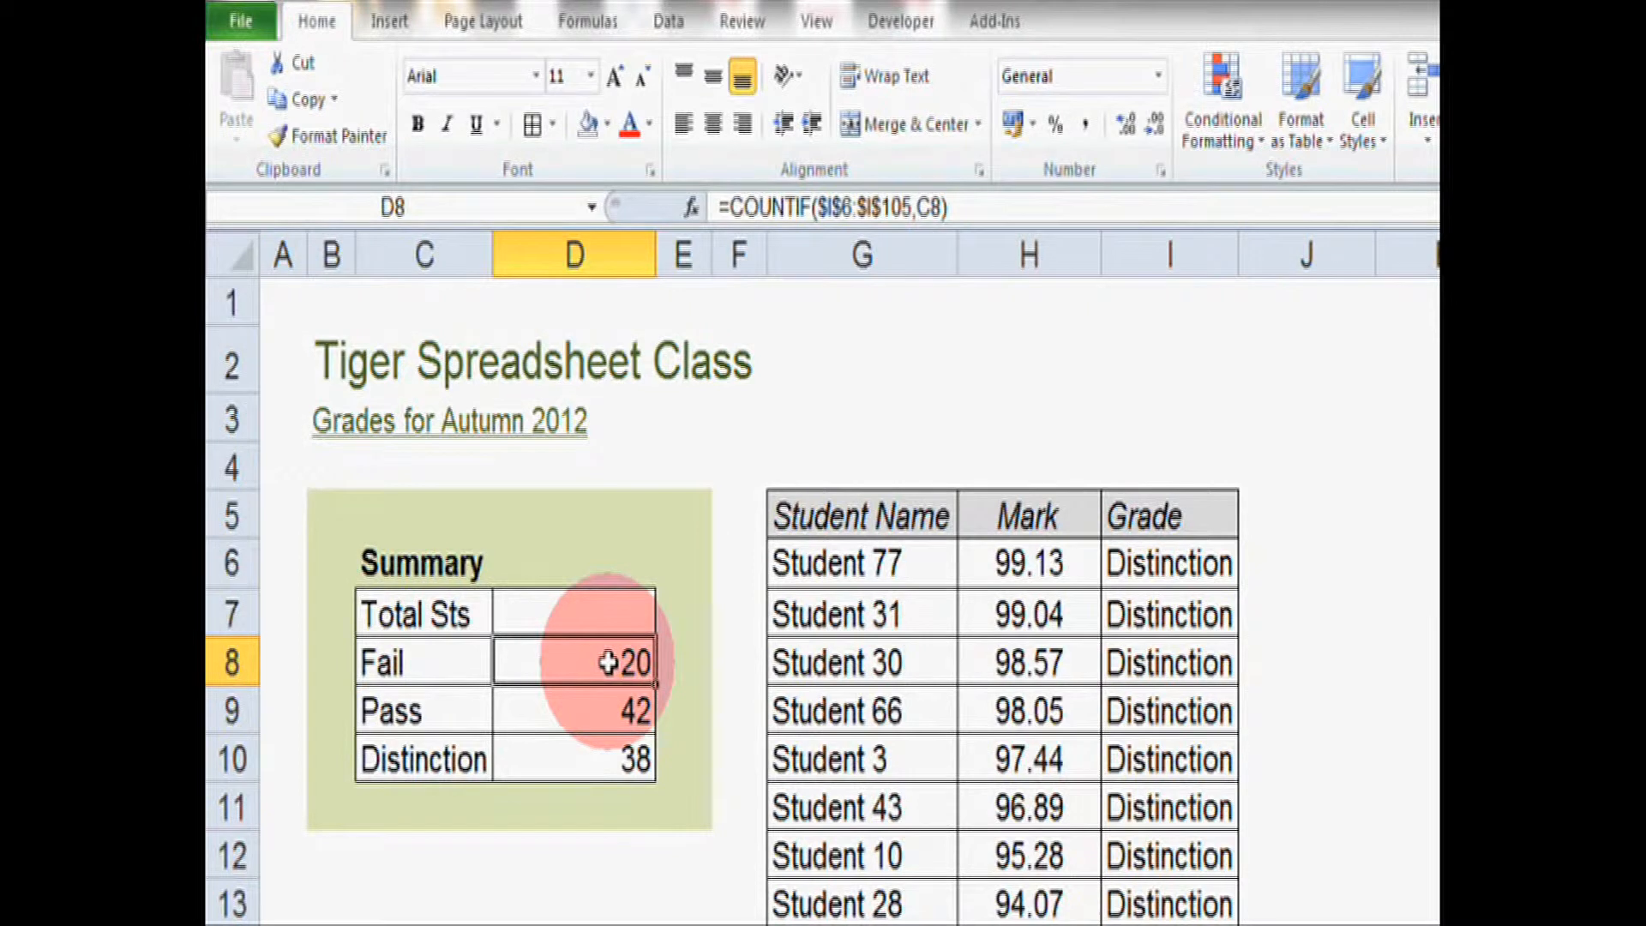
Enter a COUNTA formula over the student names G6:G105 in Total Sts D7, giving 100.
{"action": "left_click", "coordinate": [618, 609]}
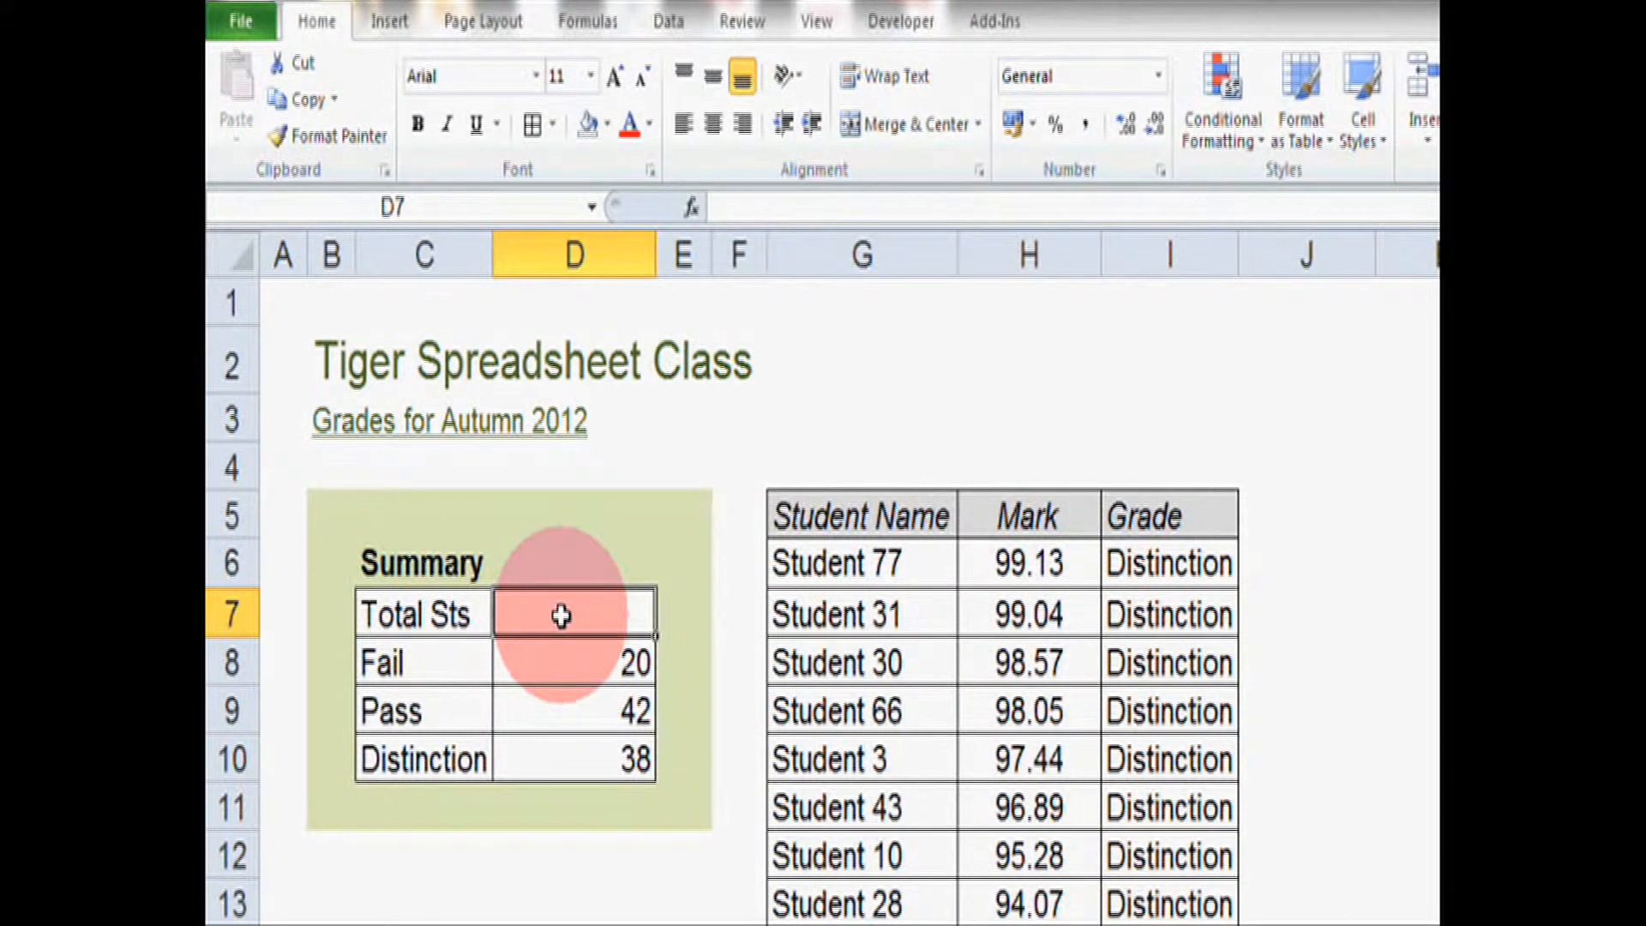
{"action": "type", "text": "="}
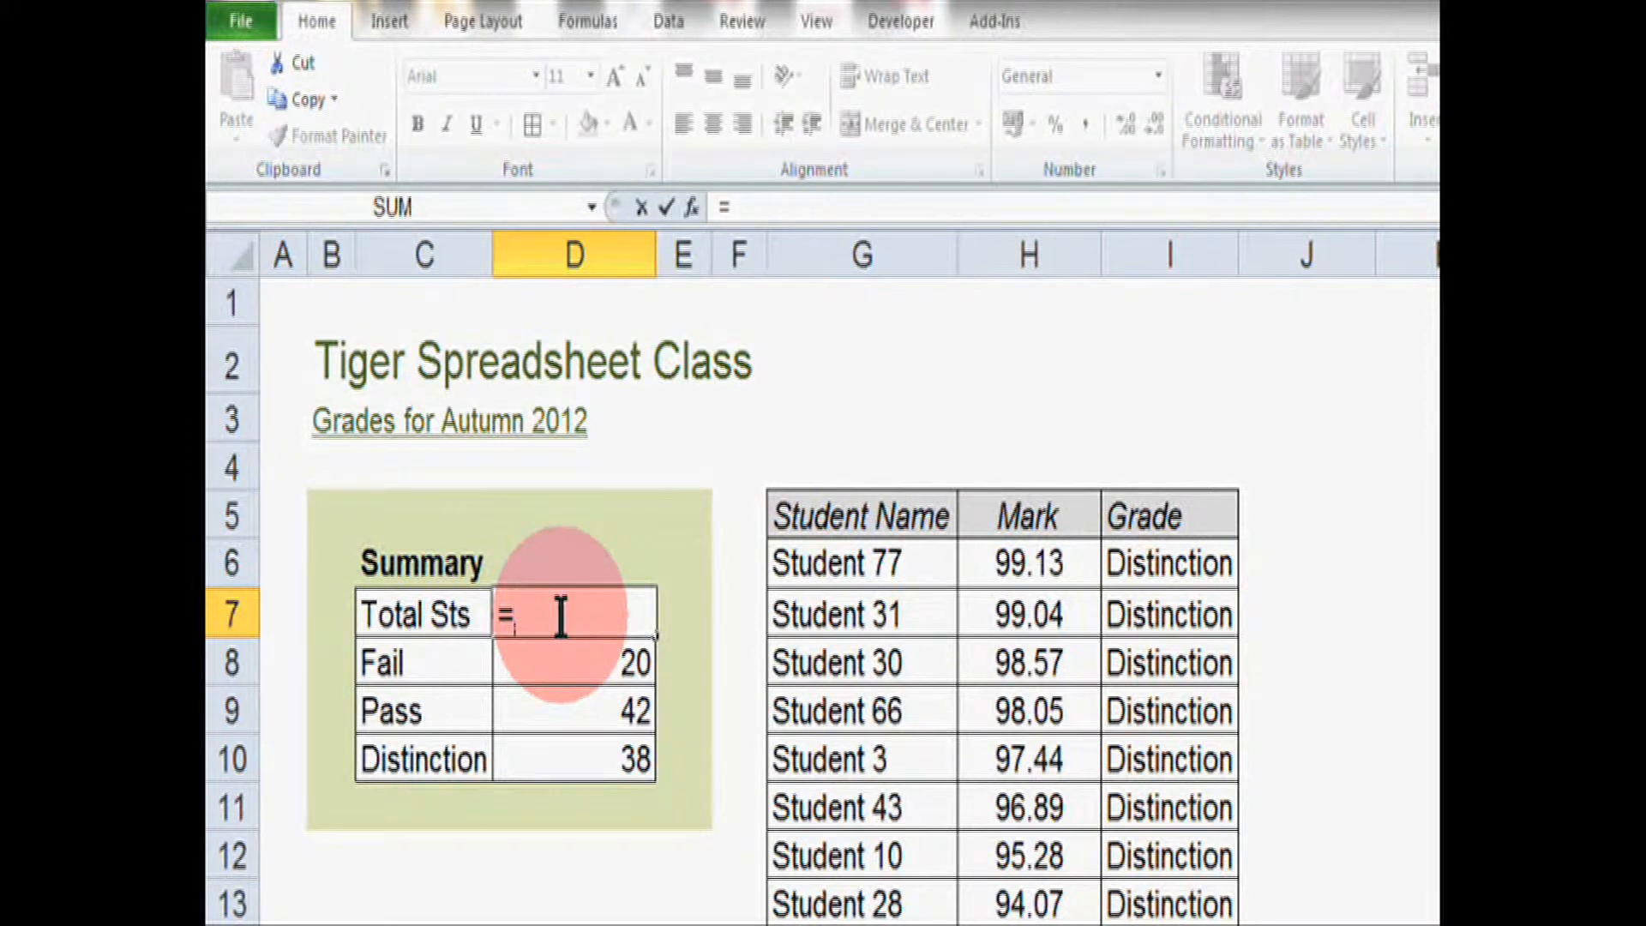
{"action": "type", "text": "counta"}
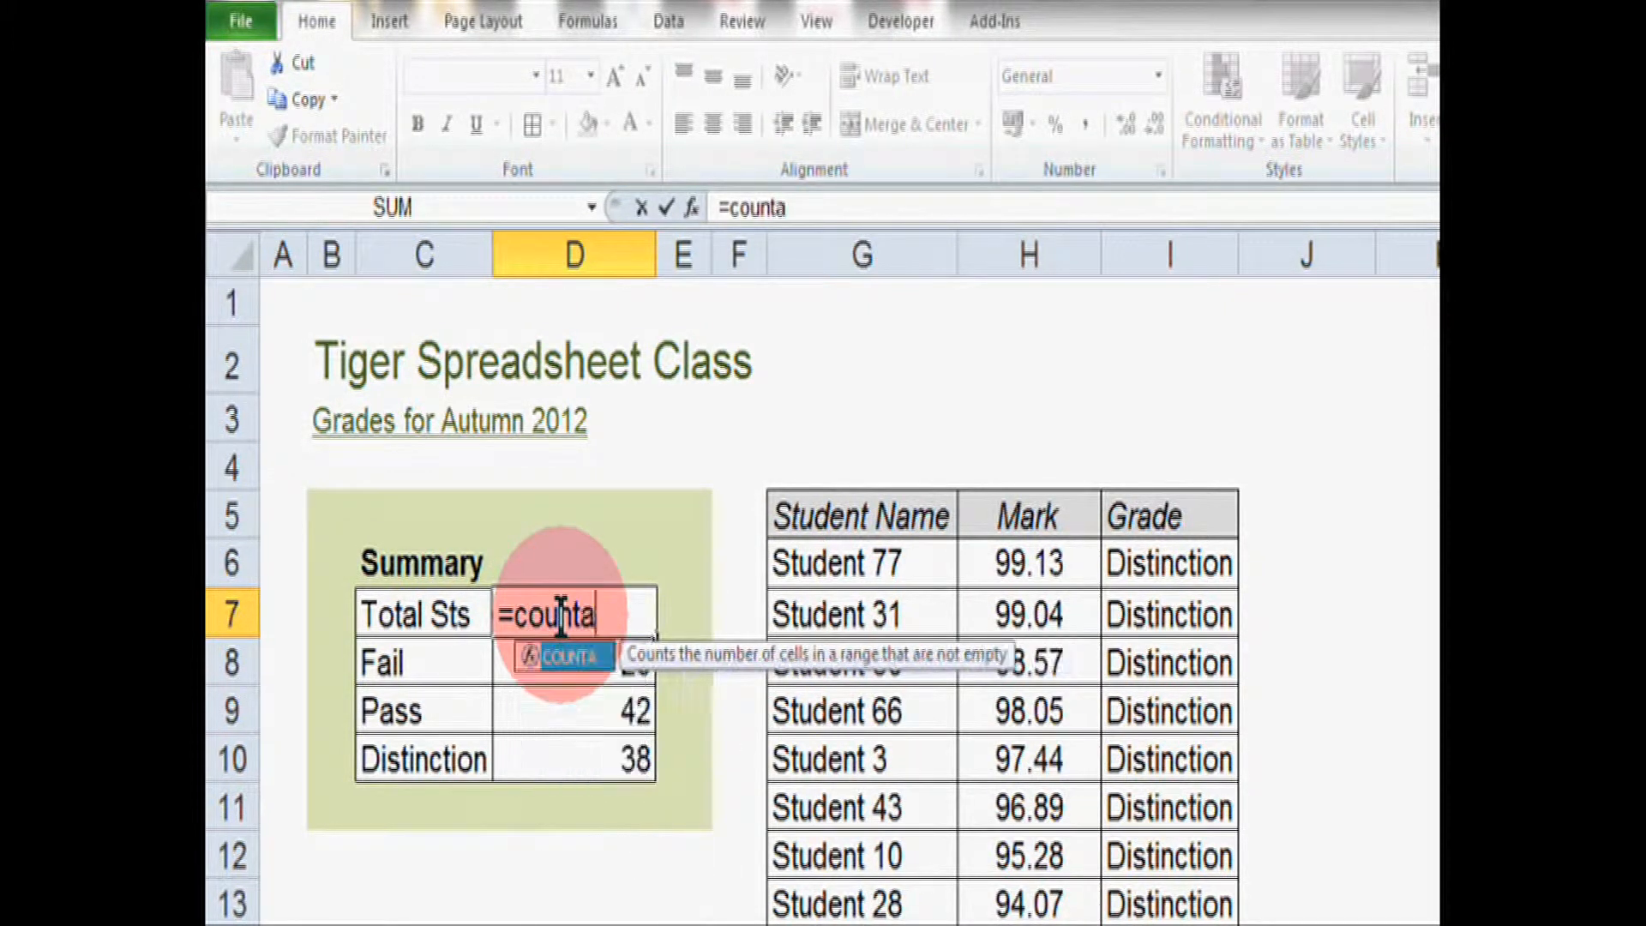
{"action": "type", "text": "("}
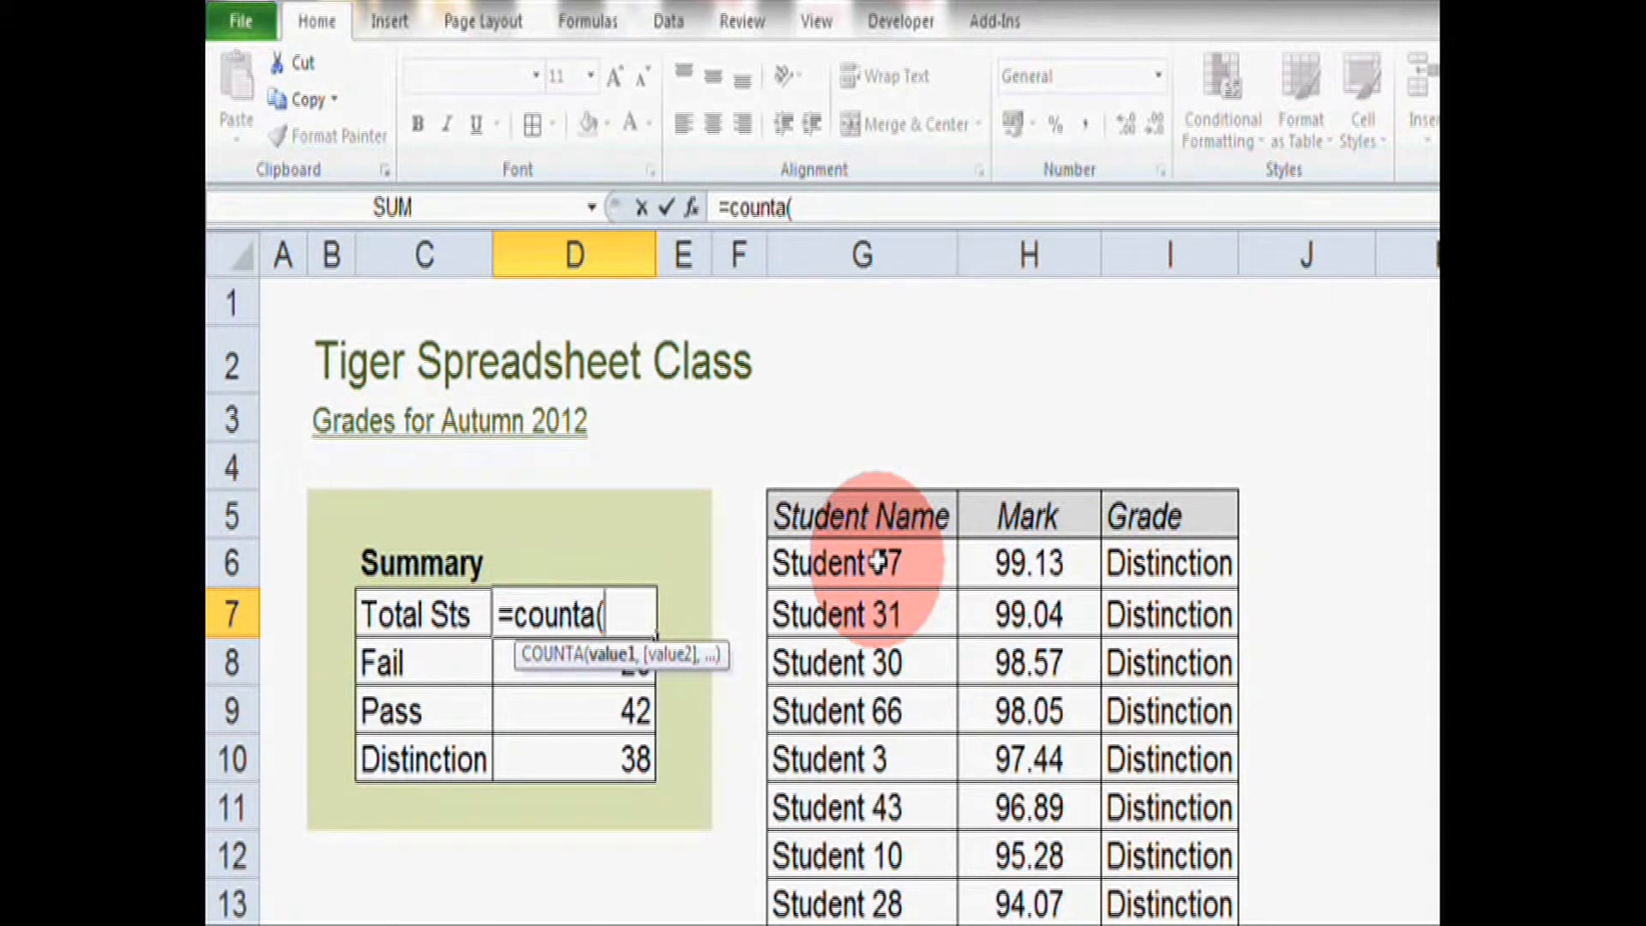
{"action": "left_click", "coordinate": [878, 562]}
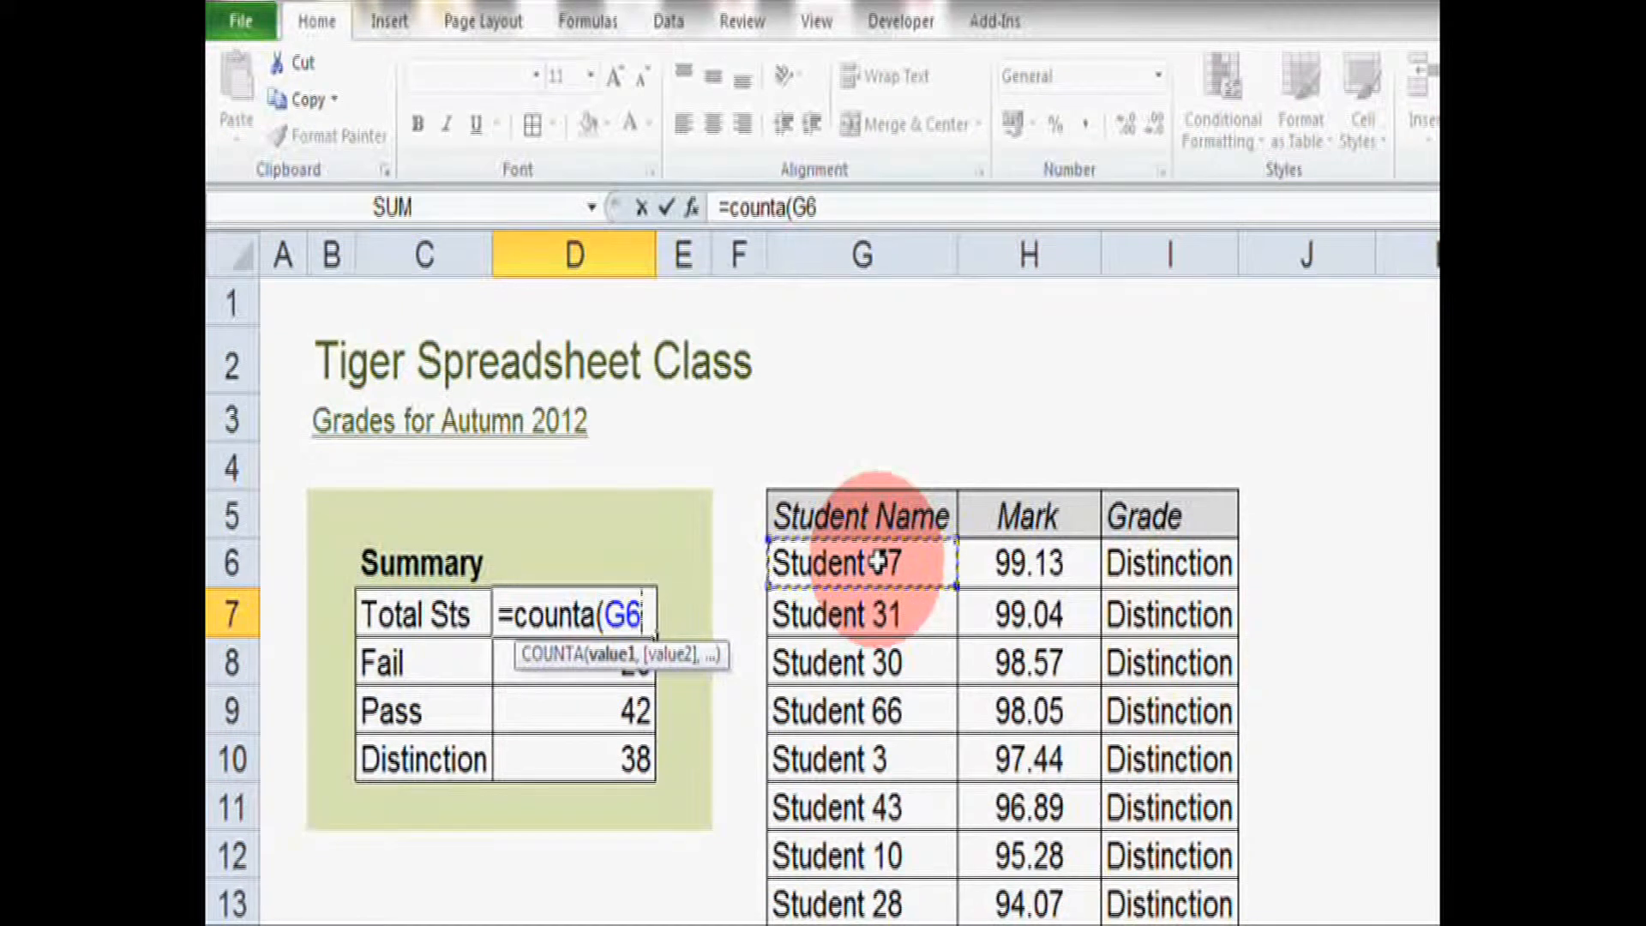
{"action": "mouse_move", "coordinate": [875, 562]}
{"action": "left_mouse_down"}
{"action": "mouse_move", "coordinate": [863, 919]}
{"action": "mouse_move", "coordinate": [900, 913]}
{"action": "left_mouse_up"}
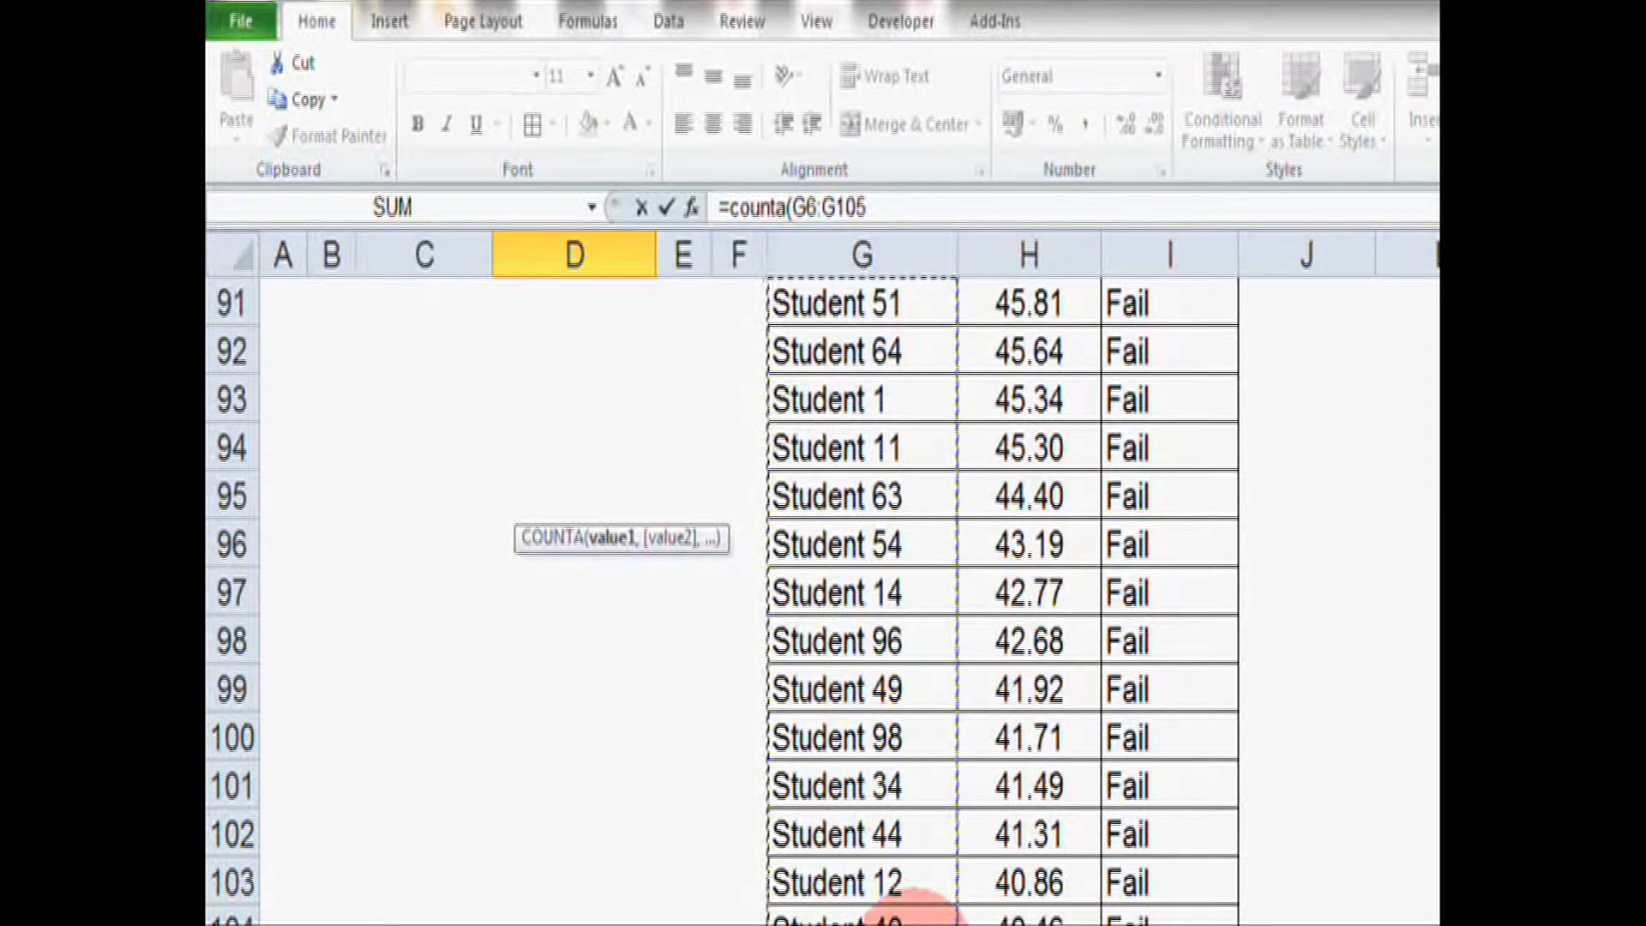
{"action": "scroll", "coordinate": [862, 579], "scroll_direction": "up", "scroll_amount": 20}
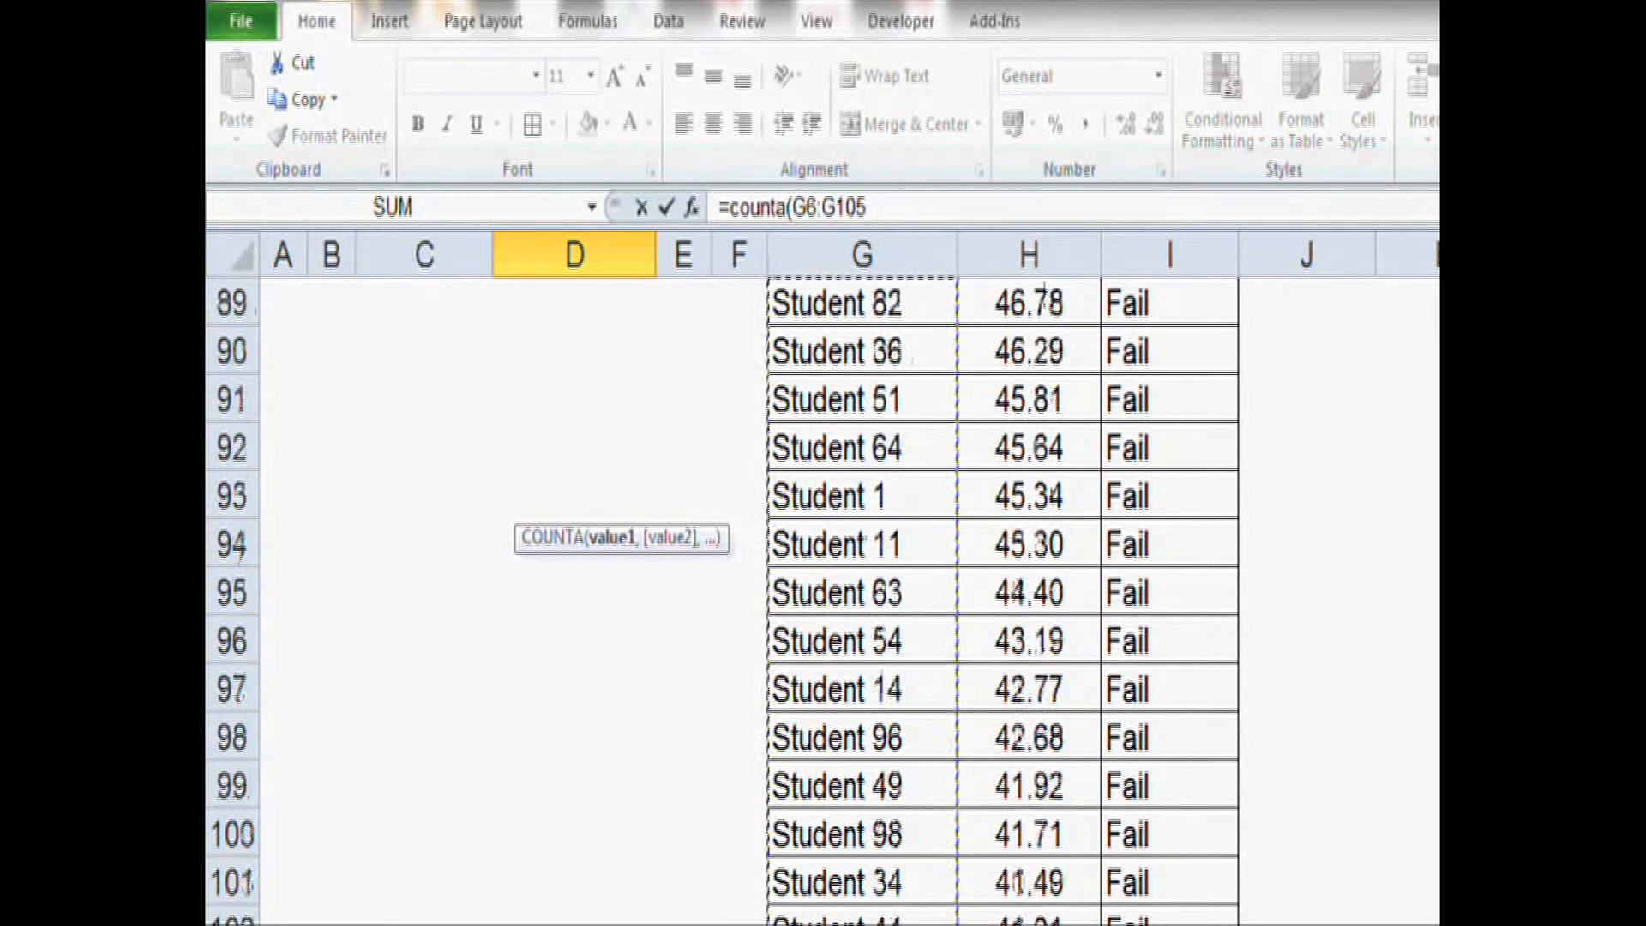
{"action": "scroll", "coordinate": [862, 579], "scroll_direction": "up", "scroll_amount": 2}
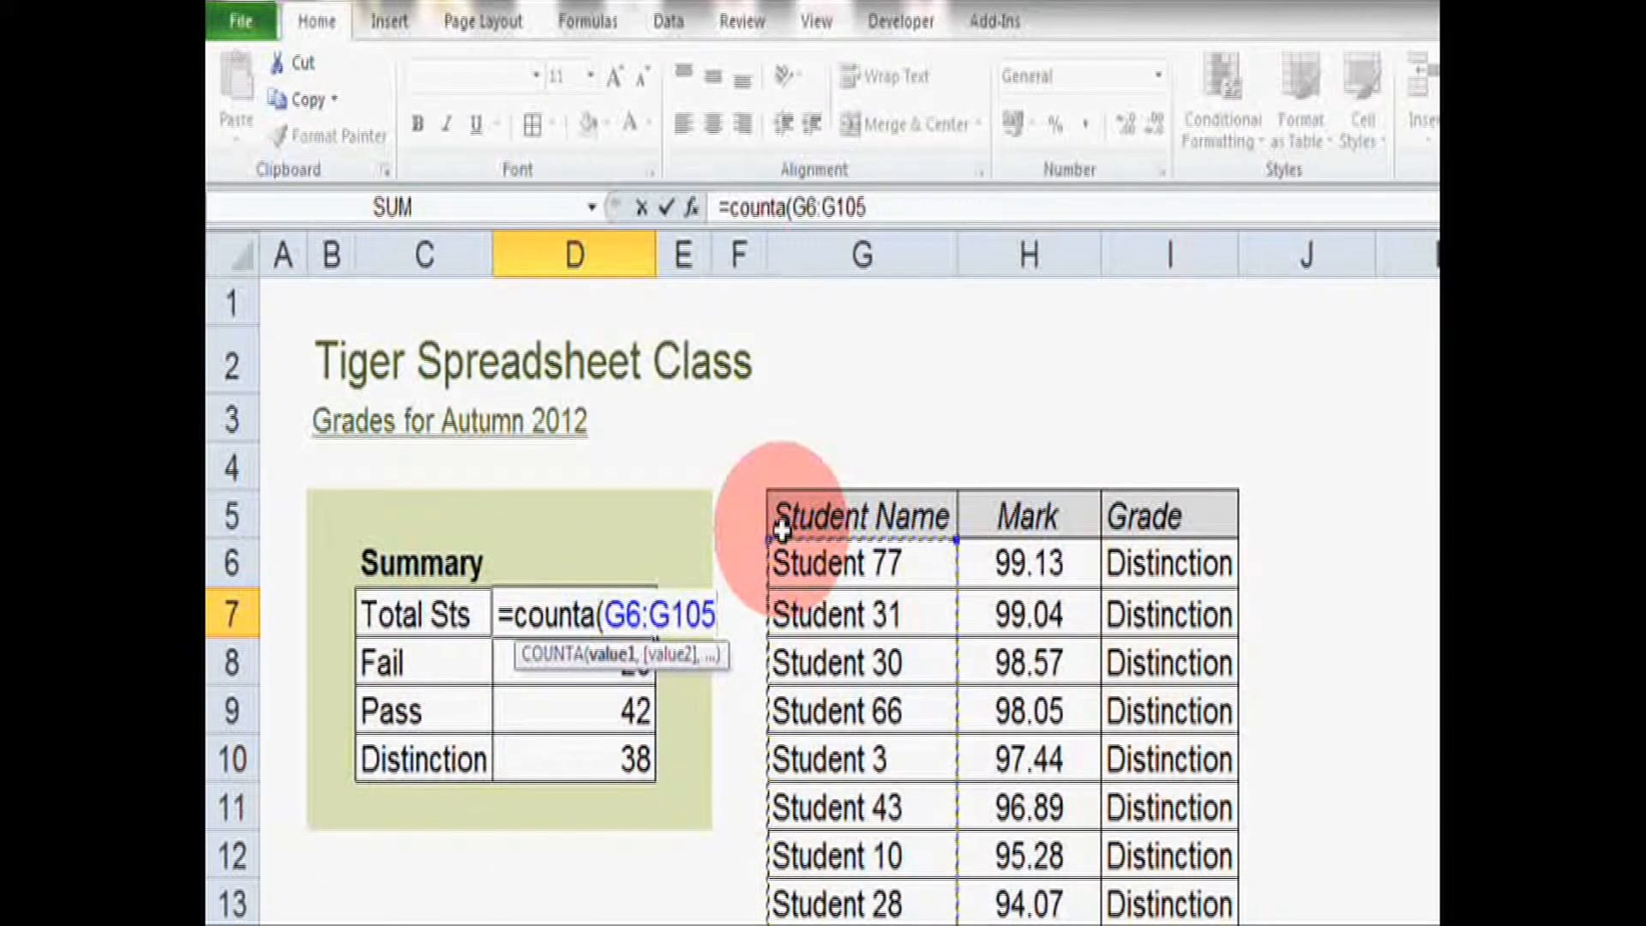
{"action": "type", "text": ")"}
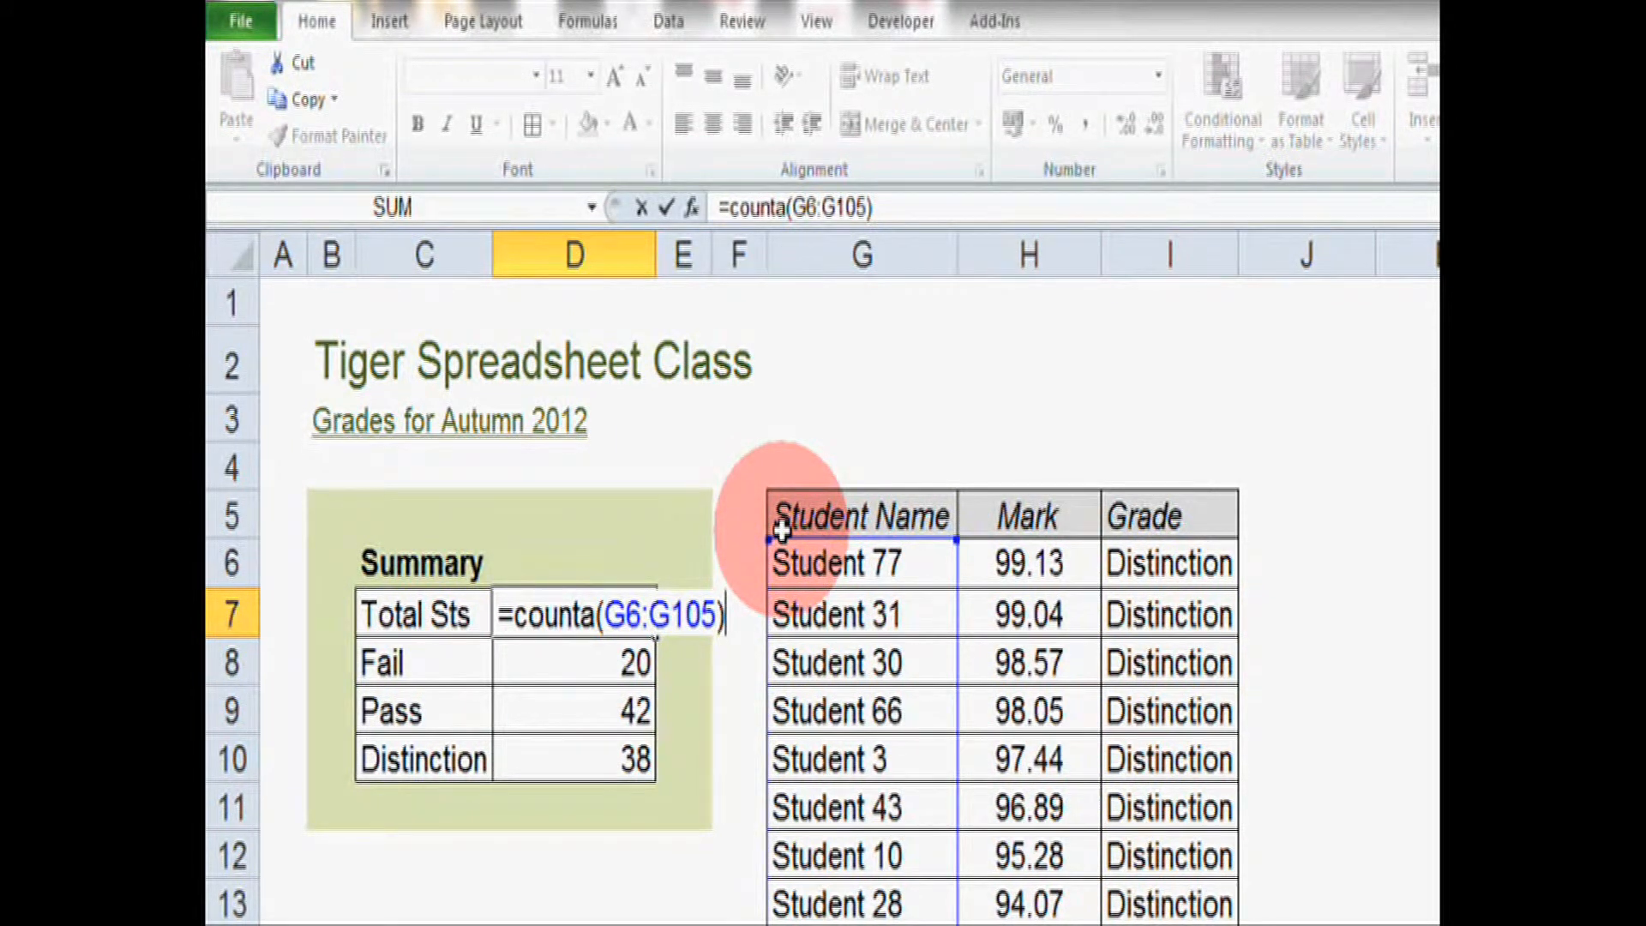
{"action": "key", "text": "Return"}
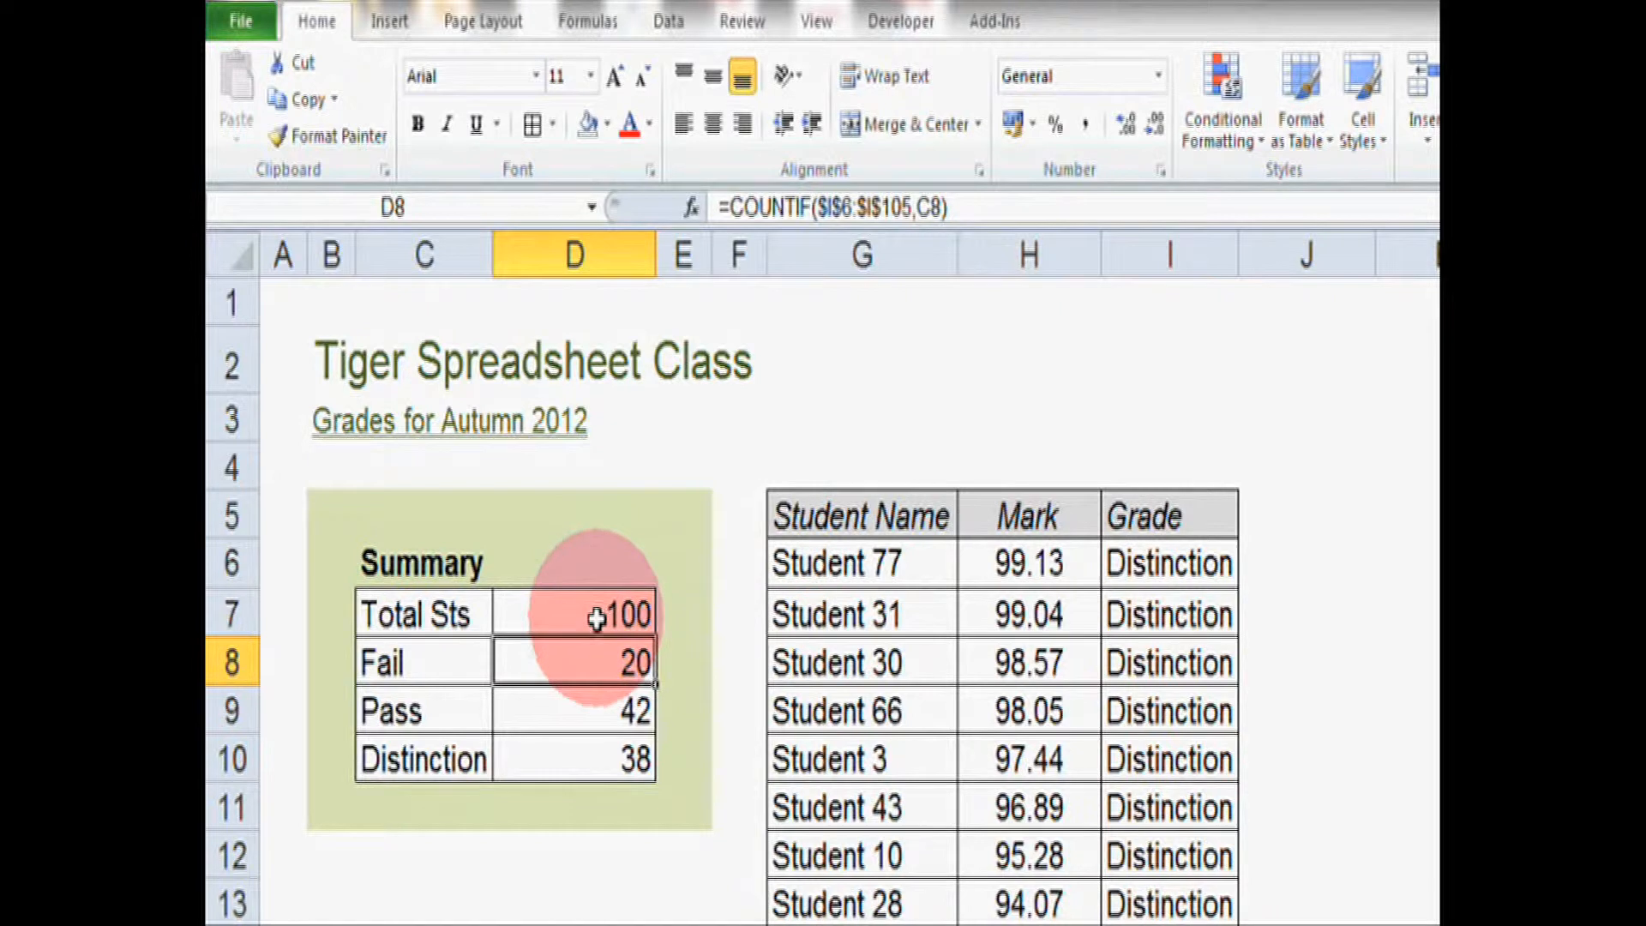
{"action": "left_click", "coordinate": [597, 619]}
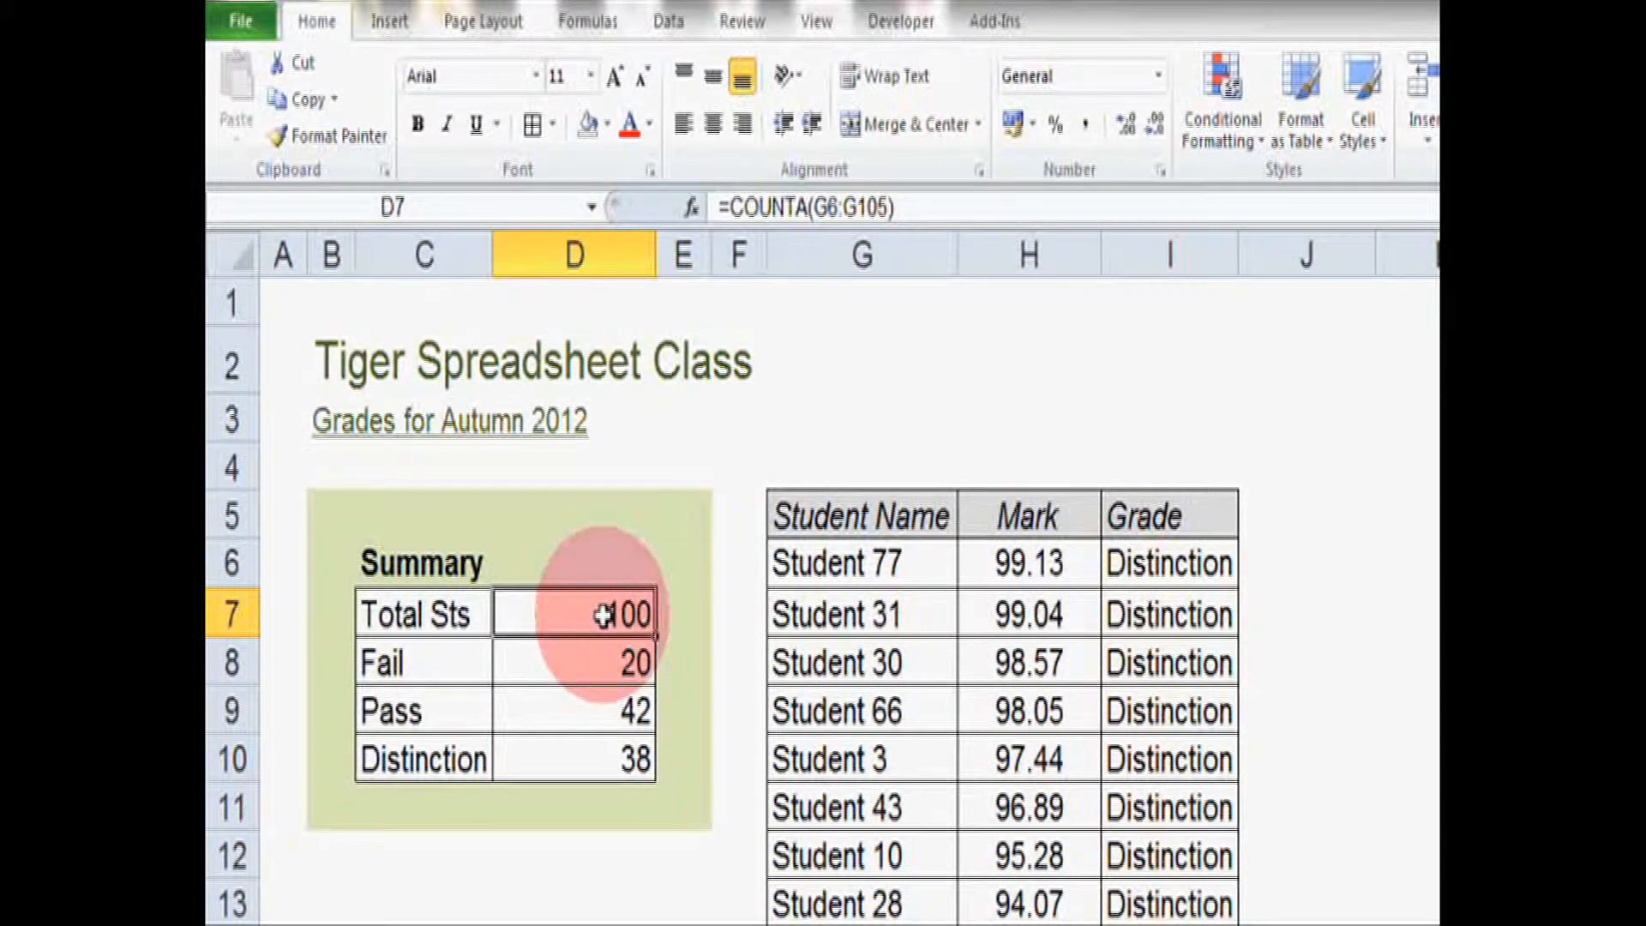
{"action": "left_click", "coordinate": [918, 561]}
{"action": "key", "text": "Delete"}
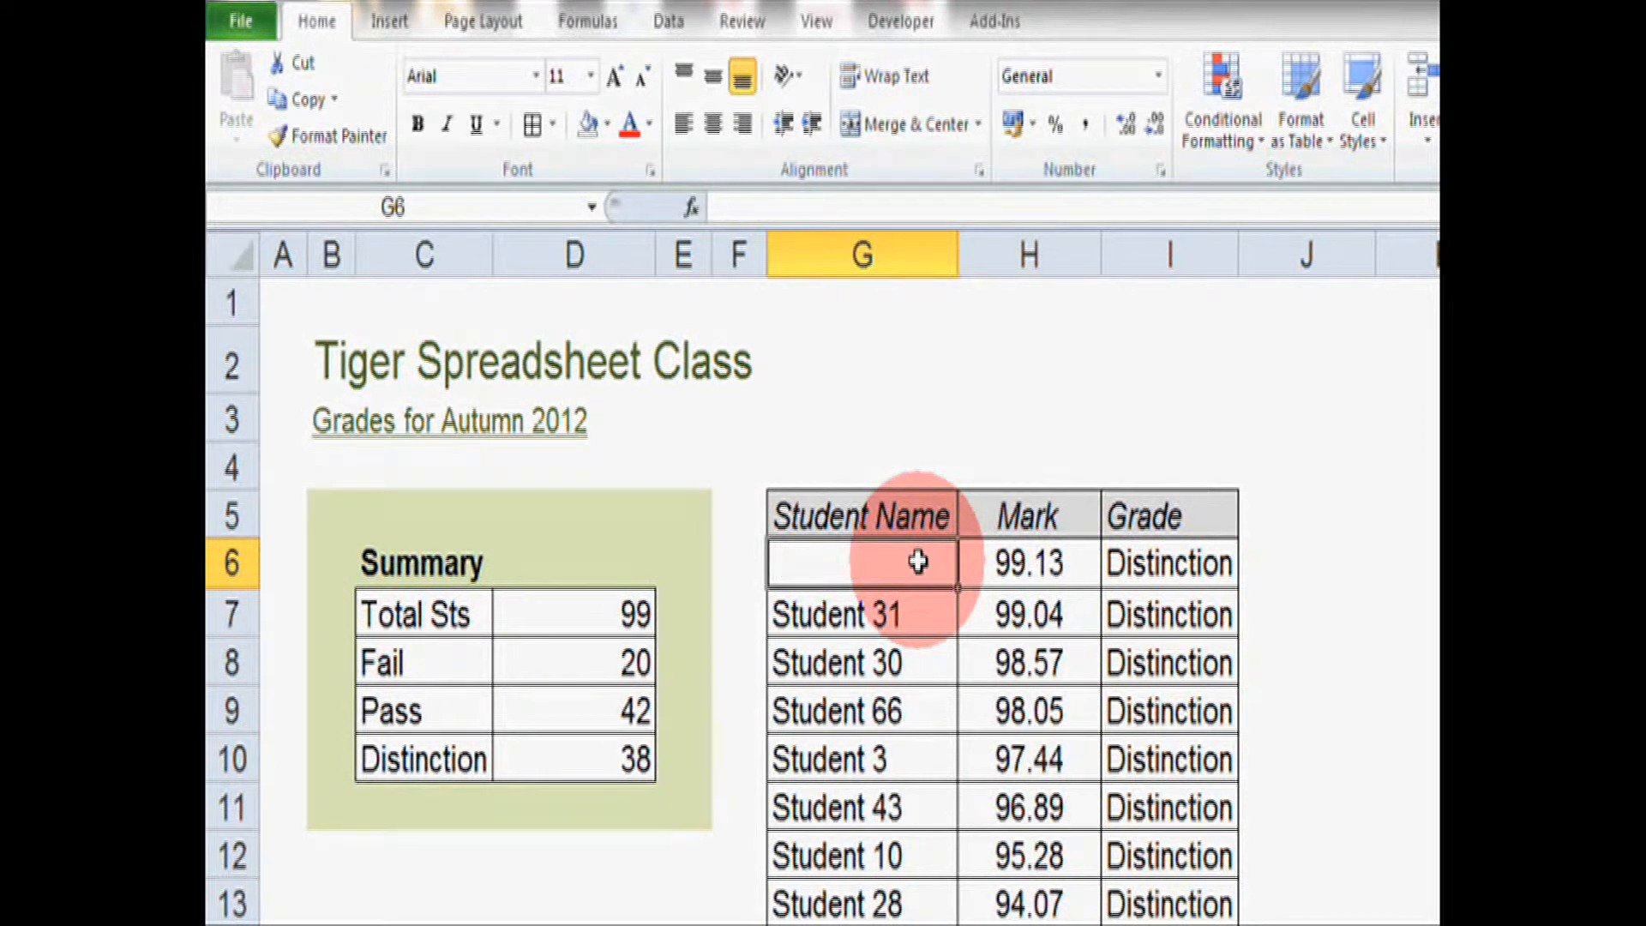
{"action": "key", "text": "Down"}
{"action": "key", "text": "Down"}
{"action": "key", "text": "Delete"}
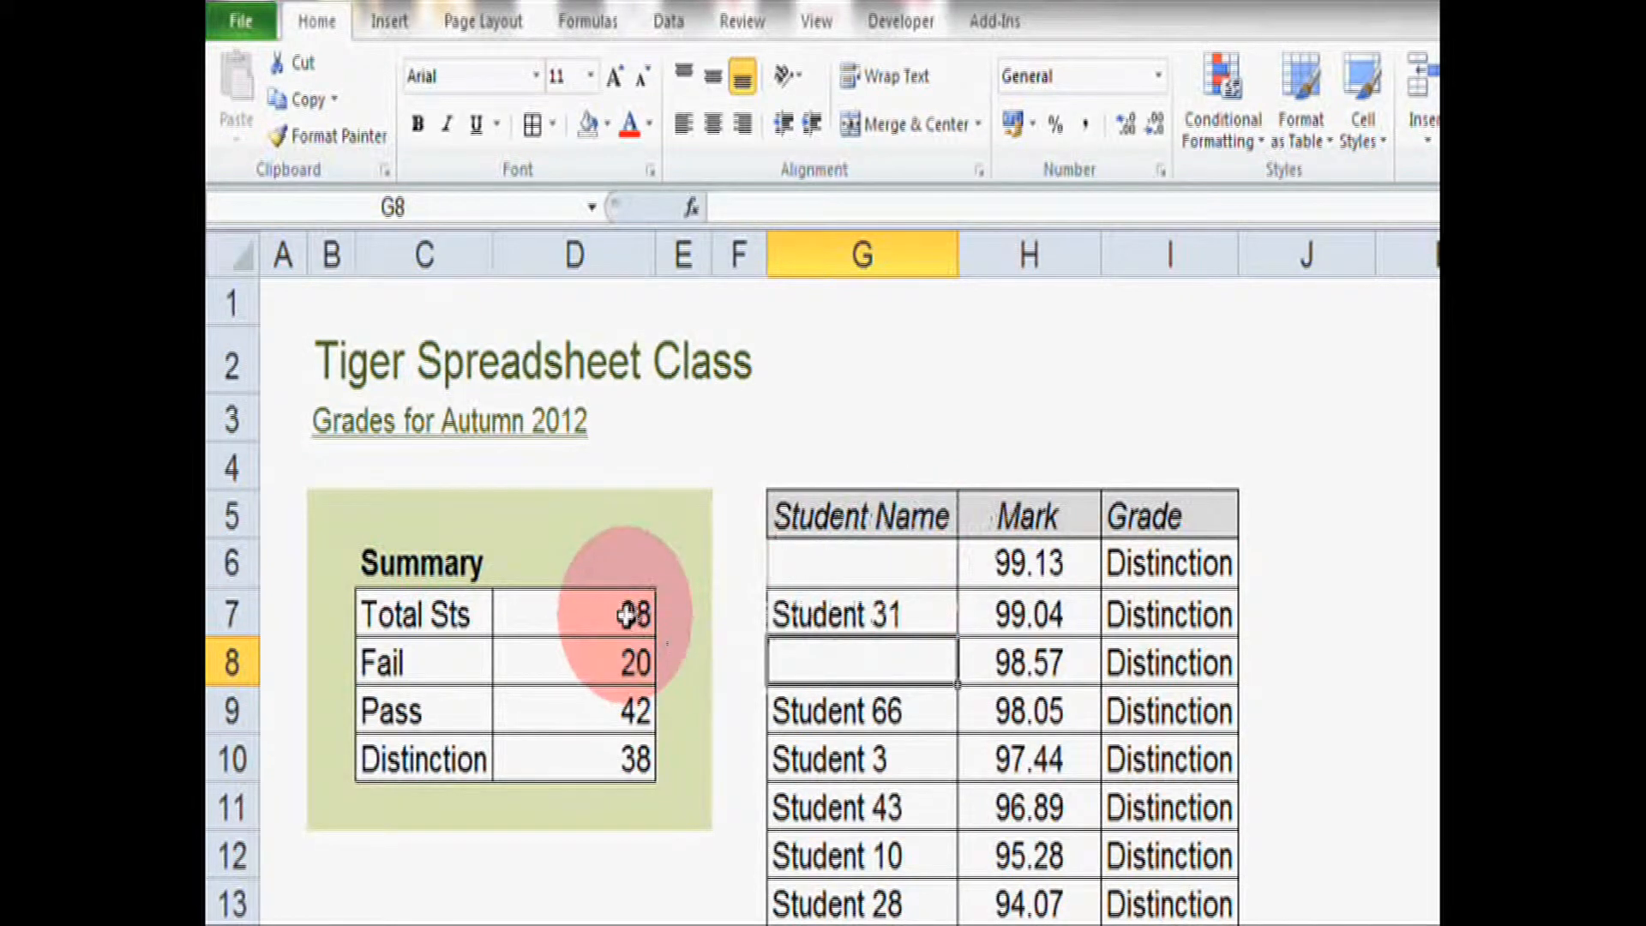
{"action": "left_click", "coordinate": [631, 613]}
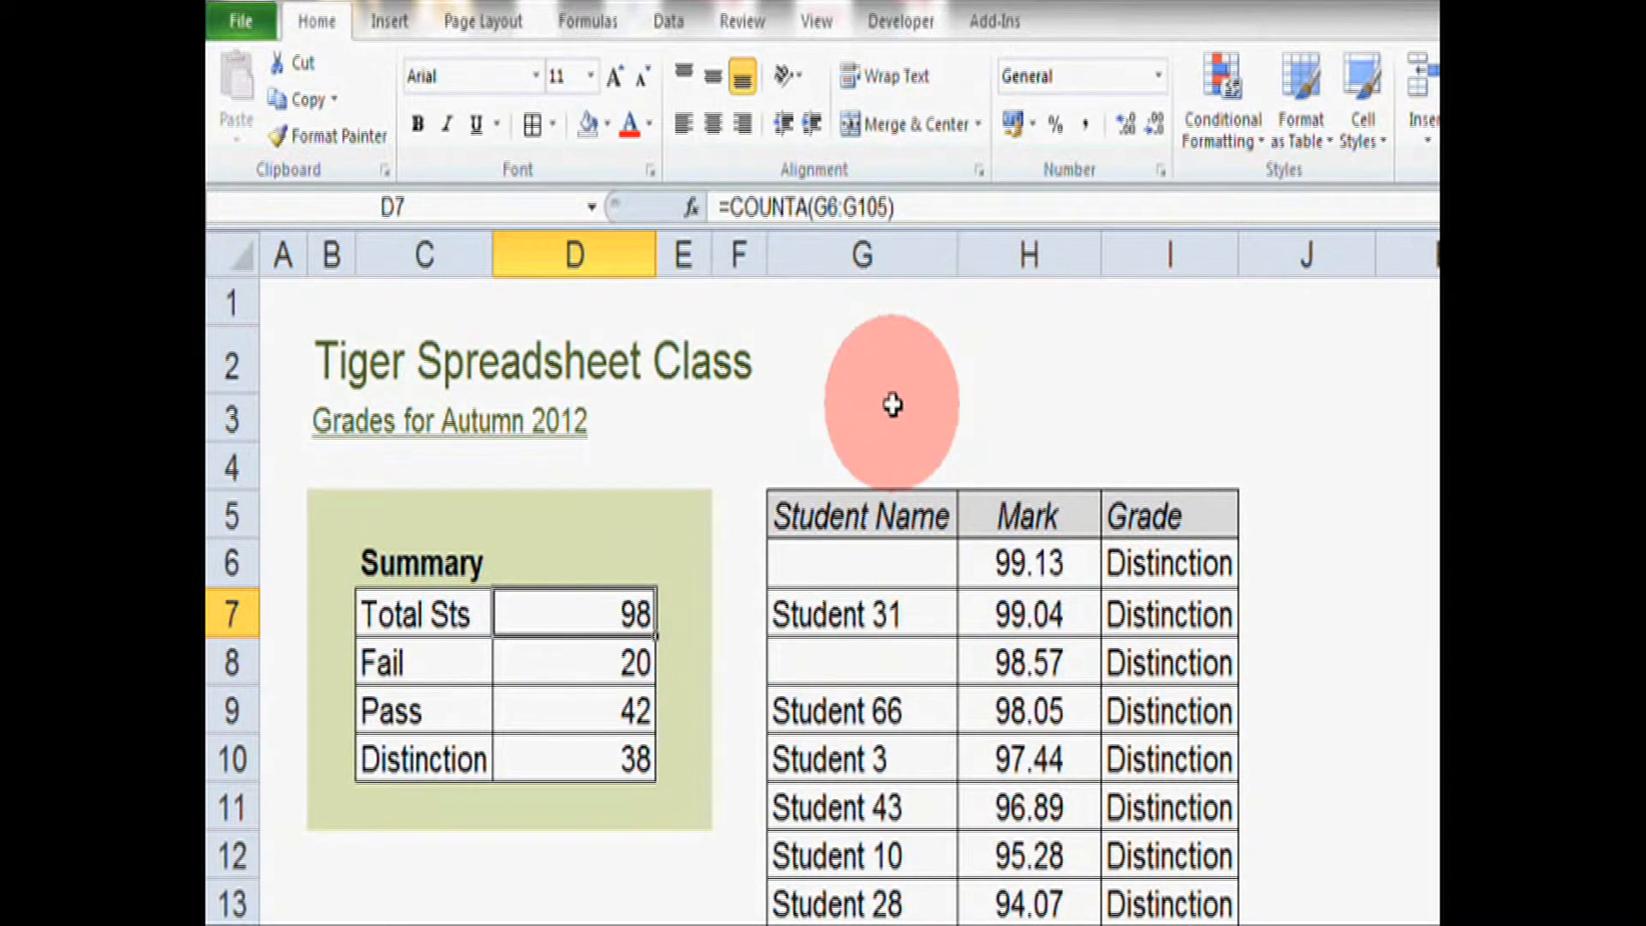
{"action": "key", "text": "ctrl+z"}
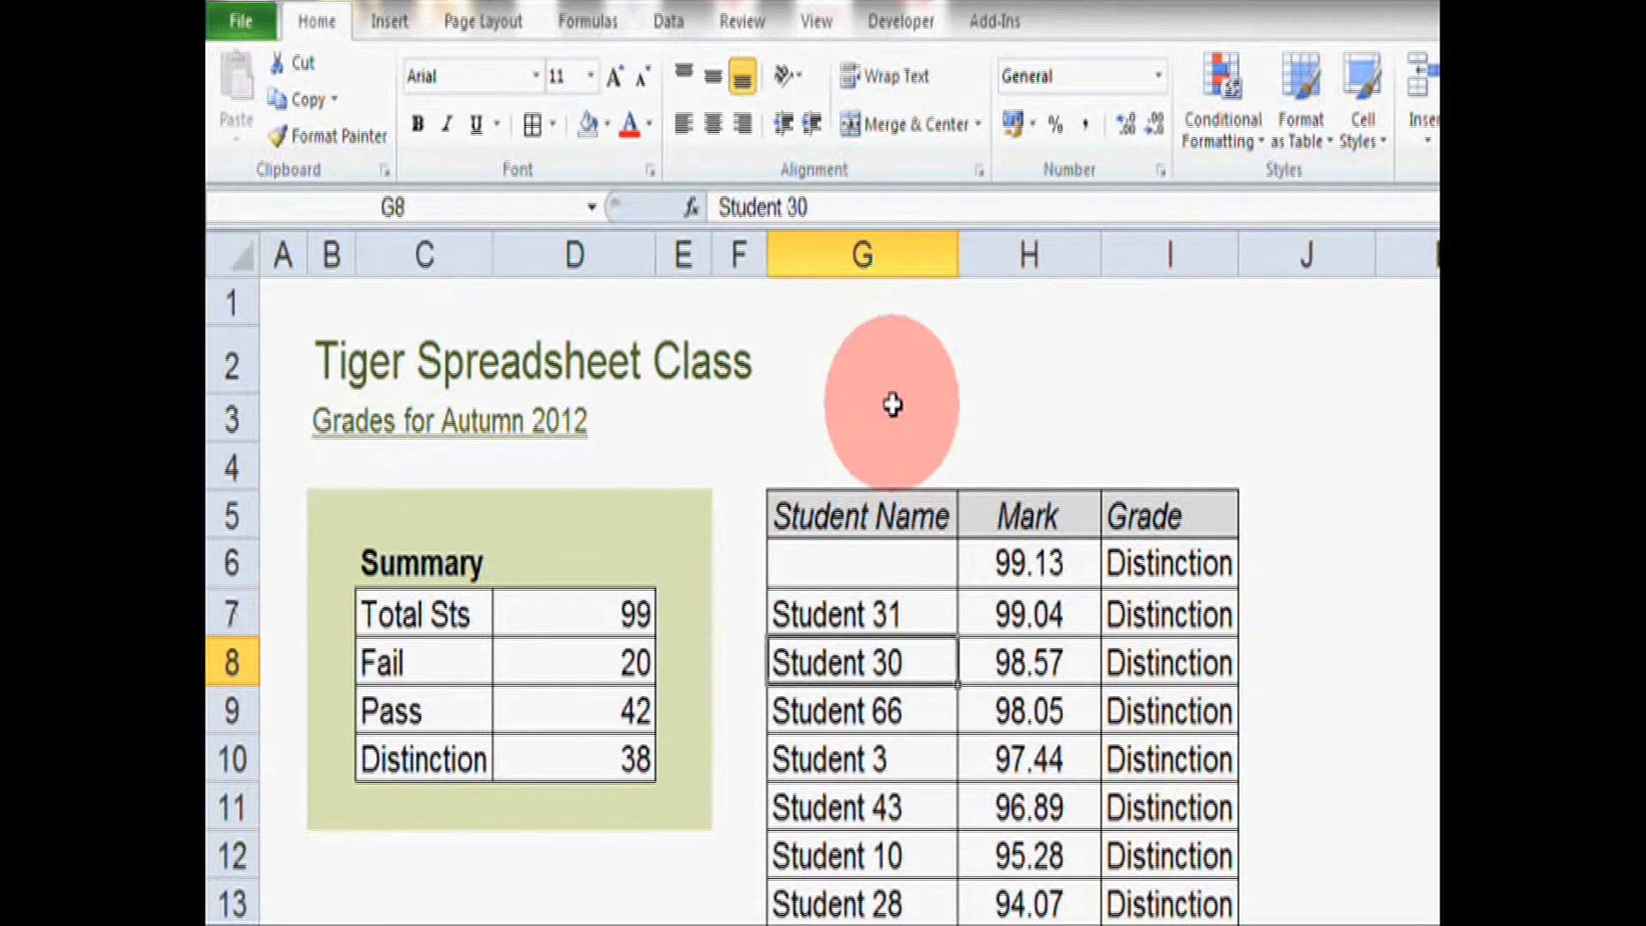
{"action": "key", "text": "ctrl+z"}
{"action": "left_click", "coordinate": [564, 617]}
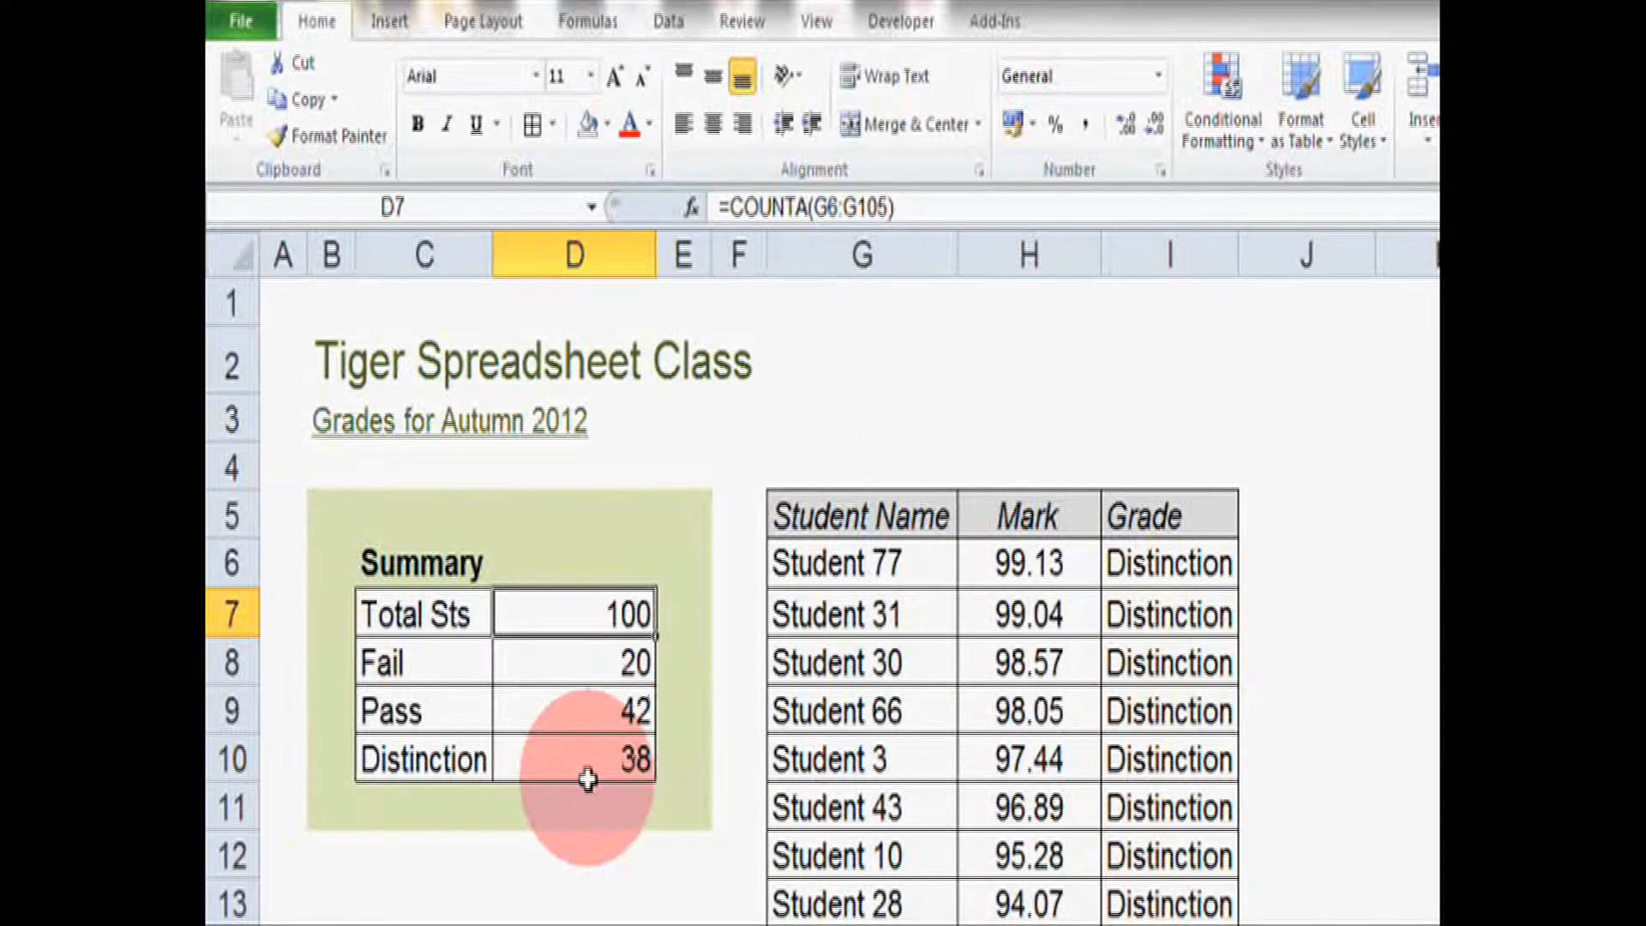
{"action": "type", "text": "=count"}
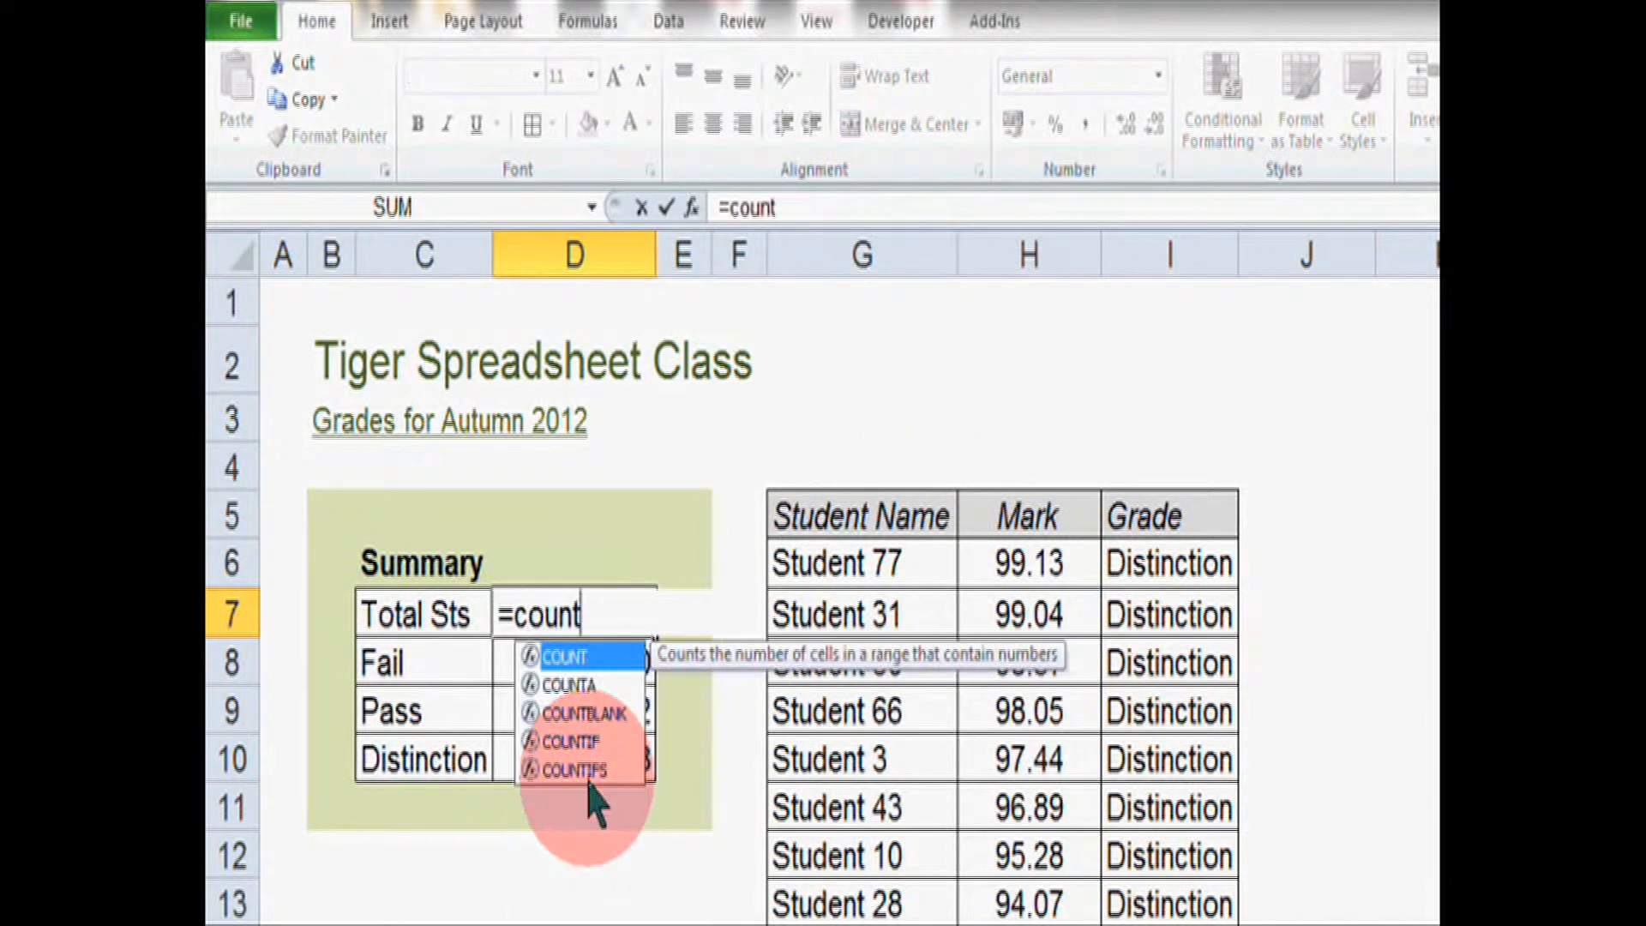
{"action": "type", "text": "a("}
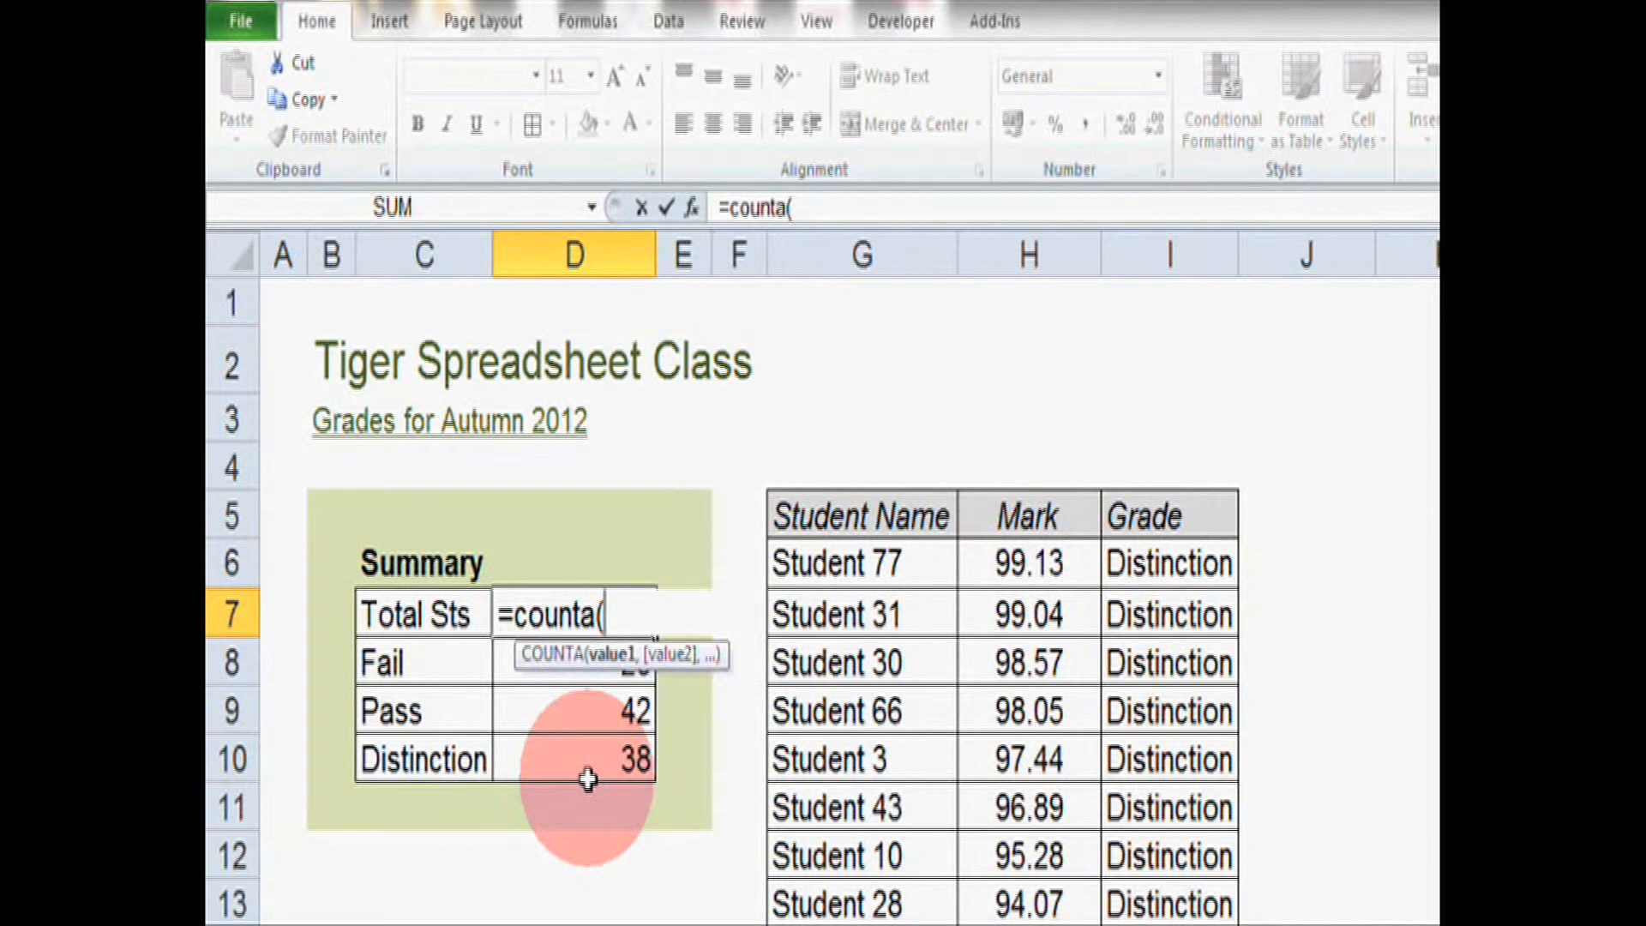
{"action": "type", "text": "G:"}
{"action": "type", "text": "G"}
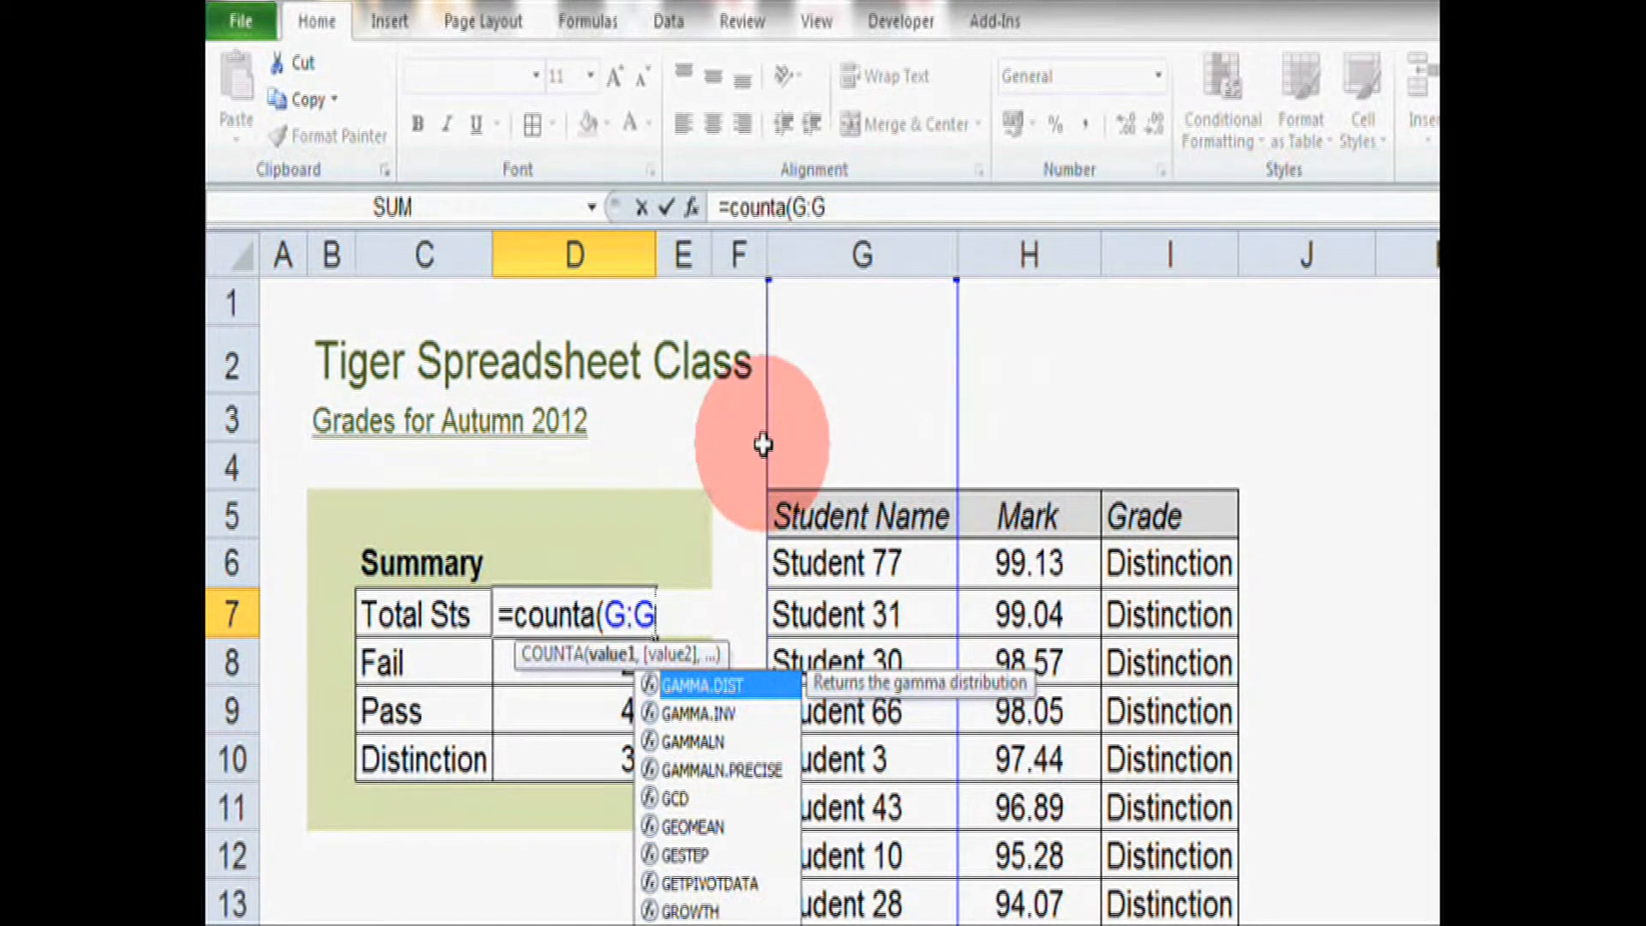
{"action": "type", "text": ")"}
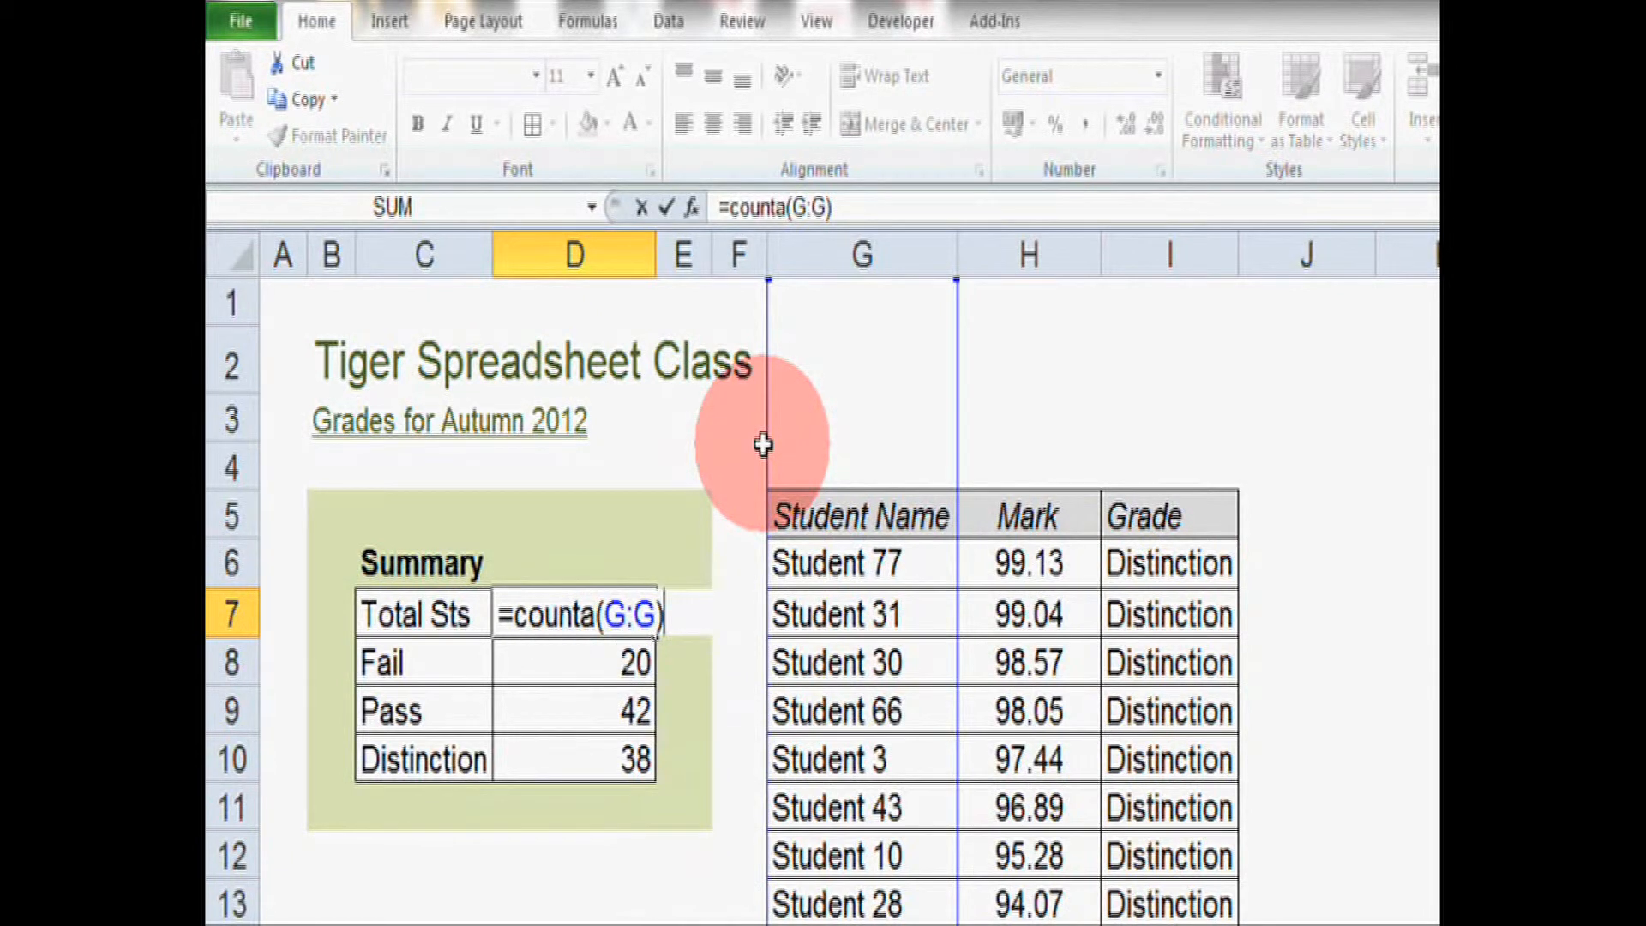
Commit =COUNTA(G:G) in D7 so Total Sts counts the whole column and shows 101.
{"action": "key", "text": "Return"}
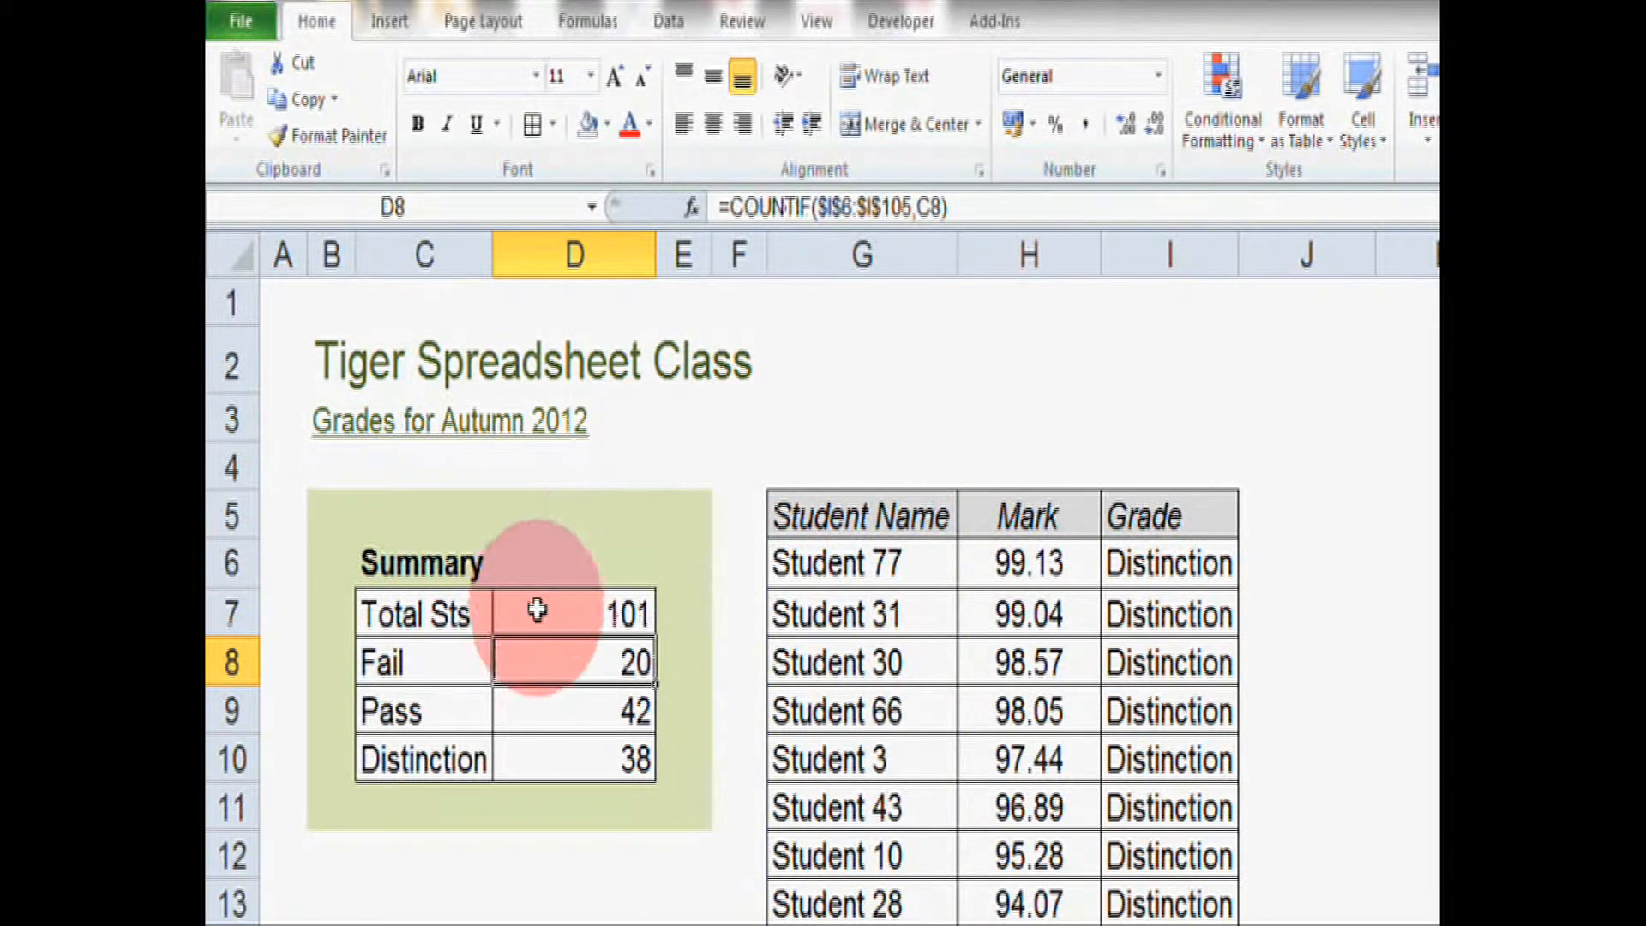
{"action": "left_click", "coordinate": [540, 619]}
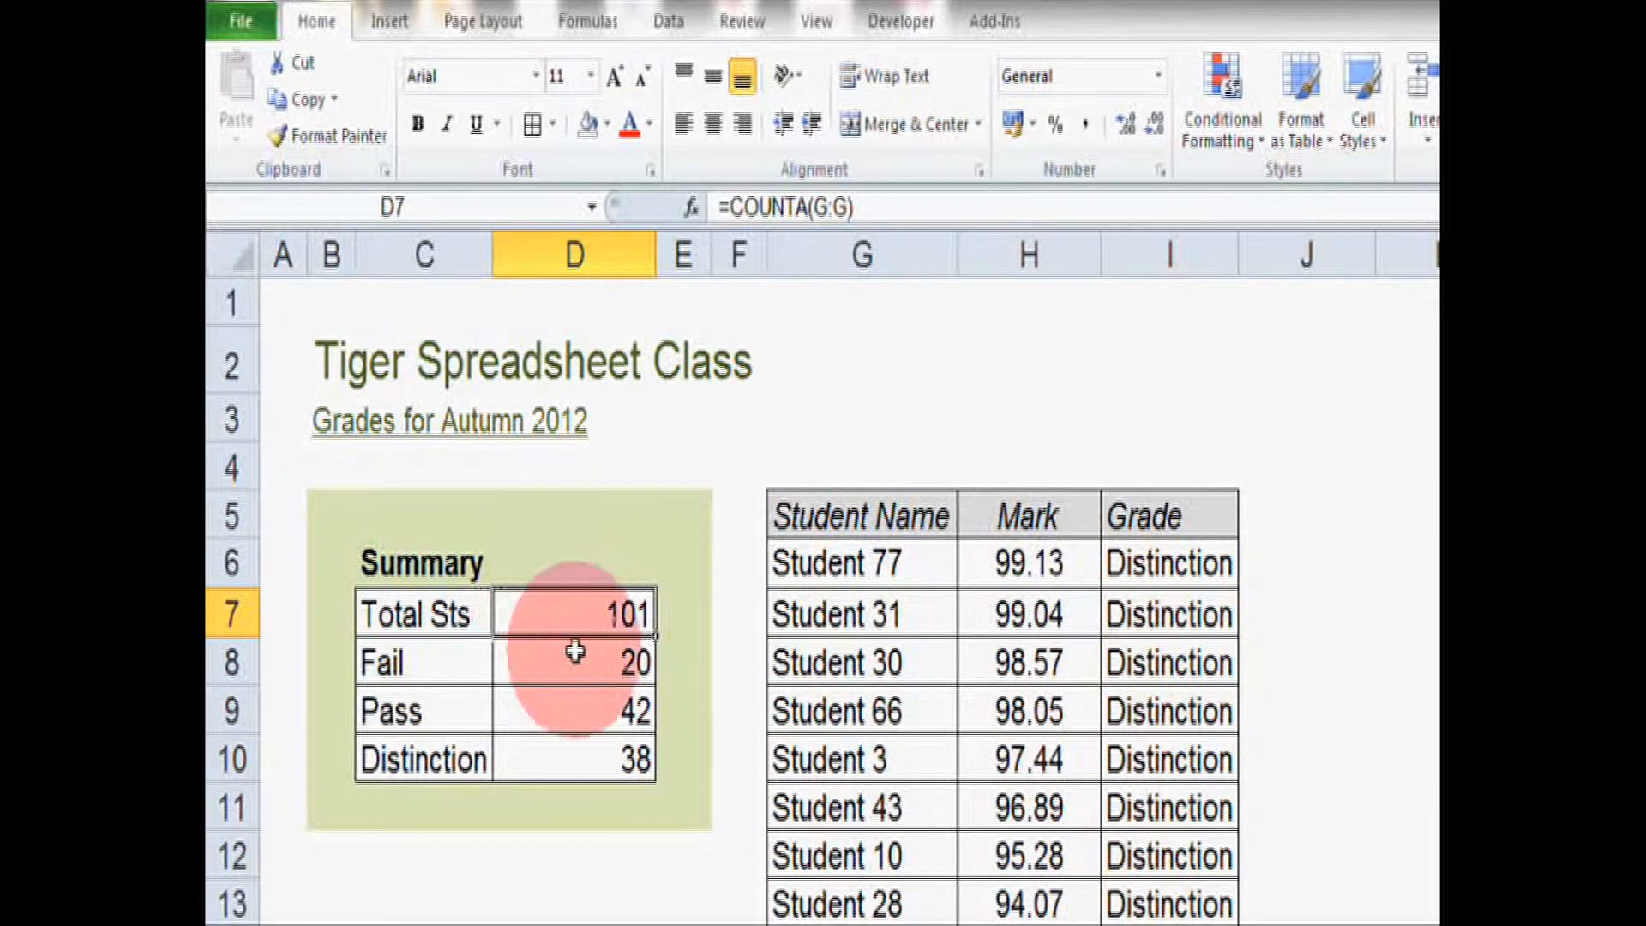
Change D7 to =COUNTA(G:G)-1 to exclude the Student Name header, showing 100.
{"action": "left_click", "coordinate": [938, 508]}
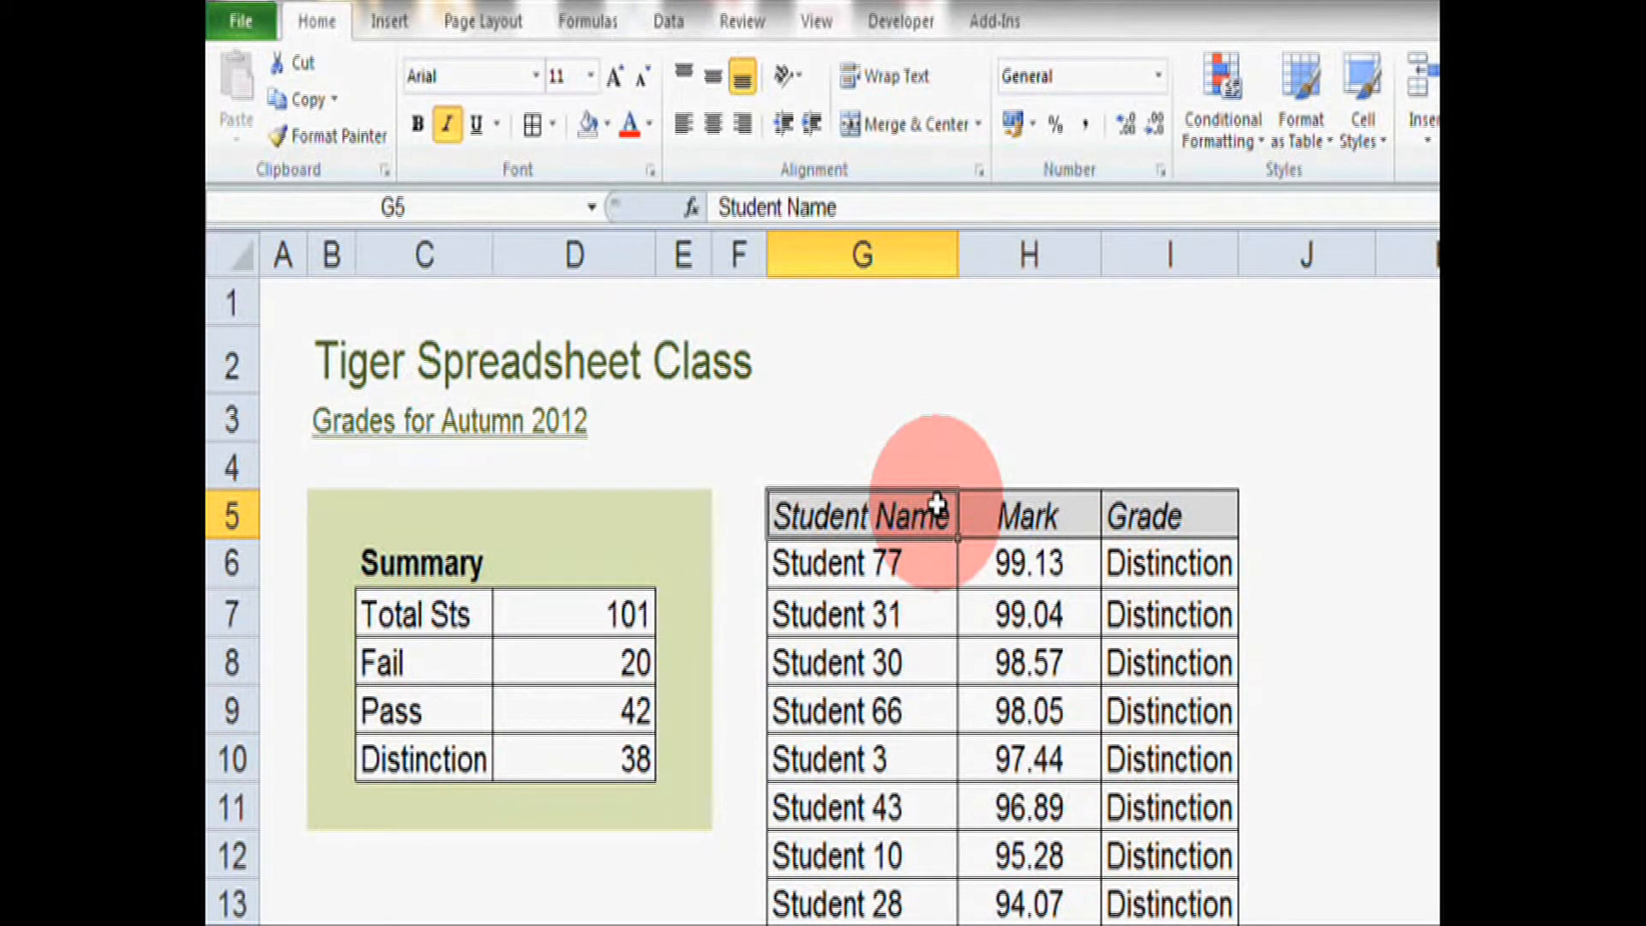
{"action": "left_click", "coordinate": [538, 618]}
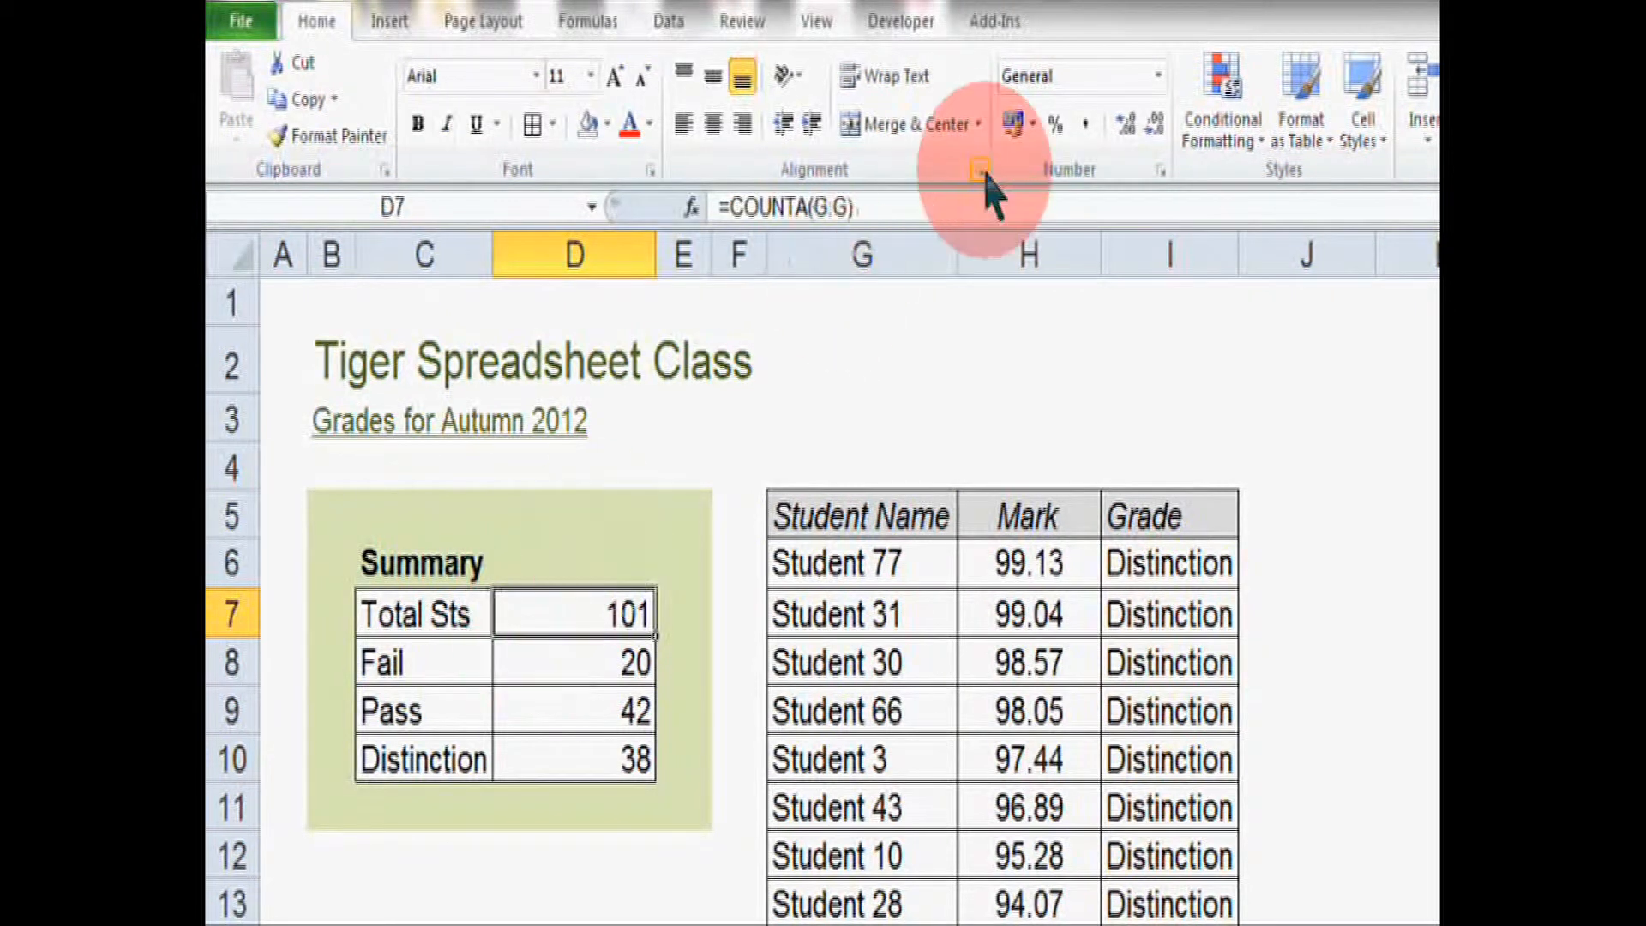
{"action": "double_click", "coordinate": [578, 614]}
{"action": "type", "text": "-1"}
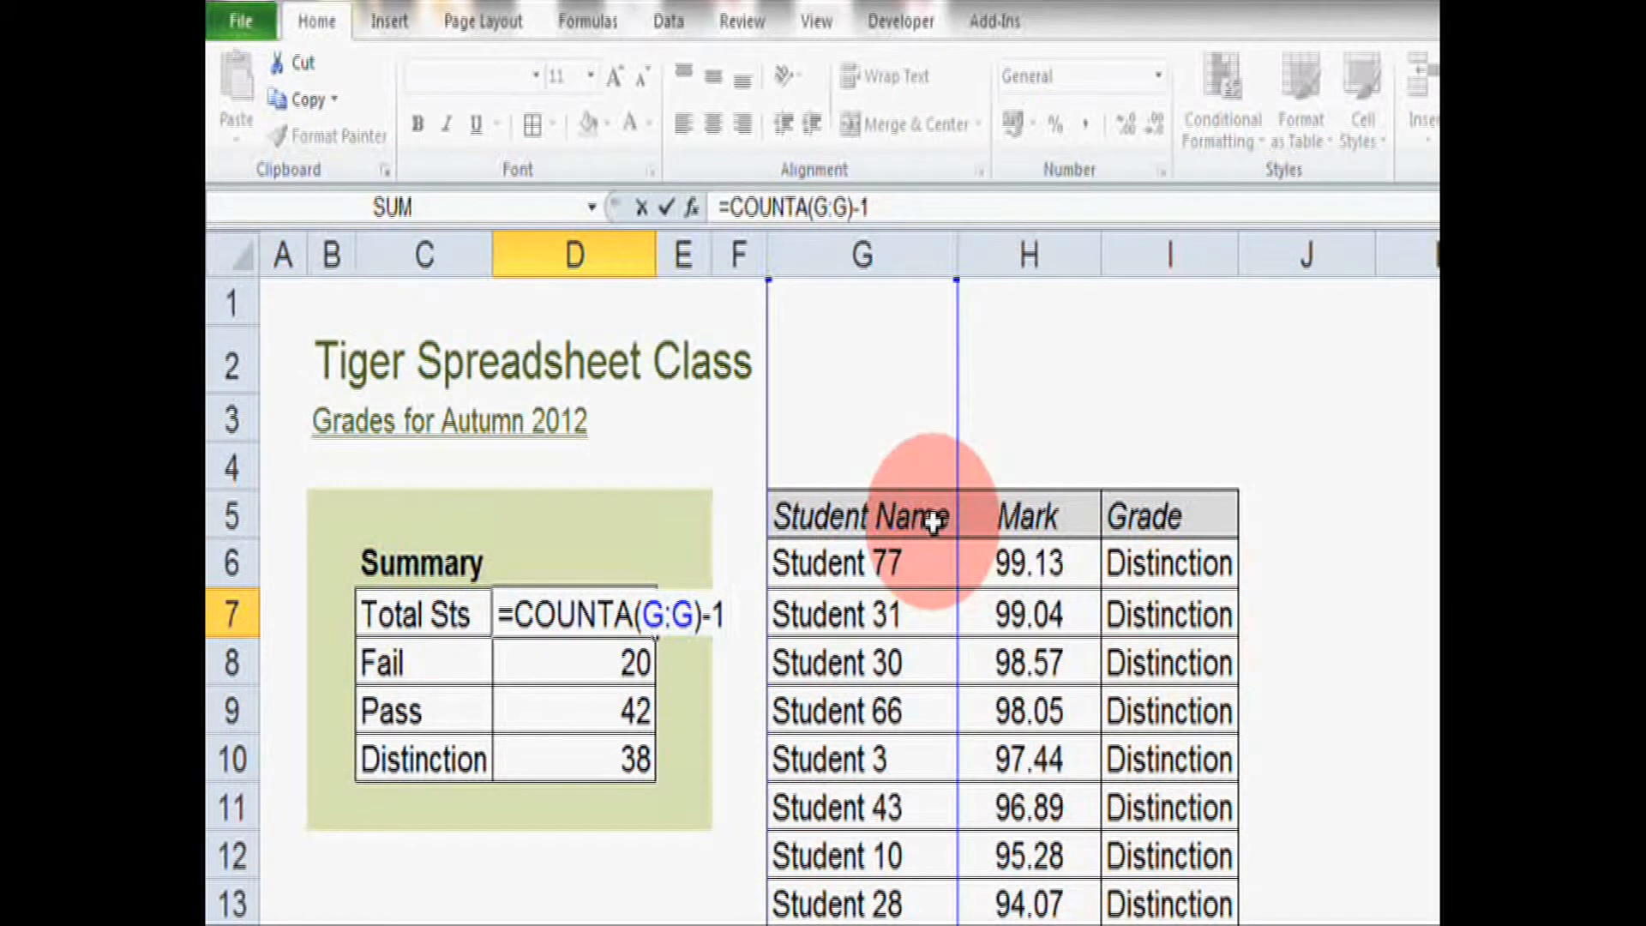
{"action": "key", "text": "Return"}
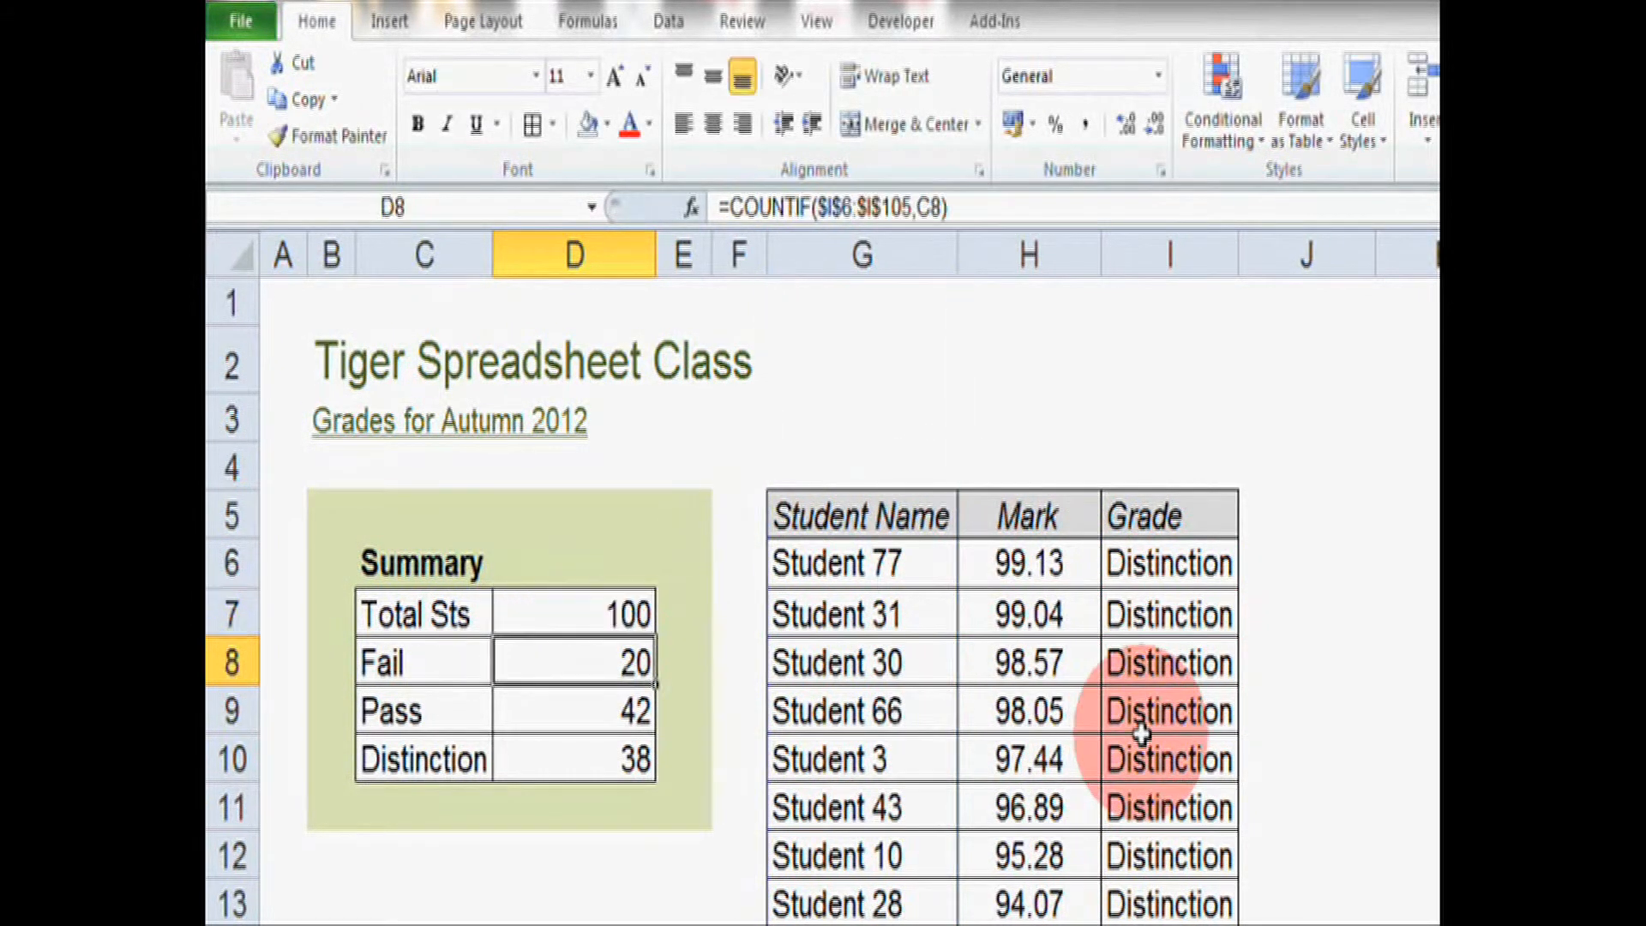
{"action": "left_click", "coordinate": [560, 615]}
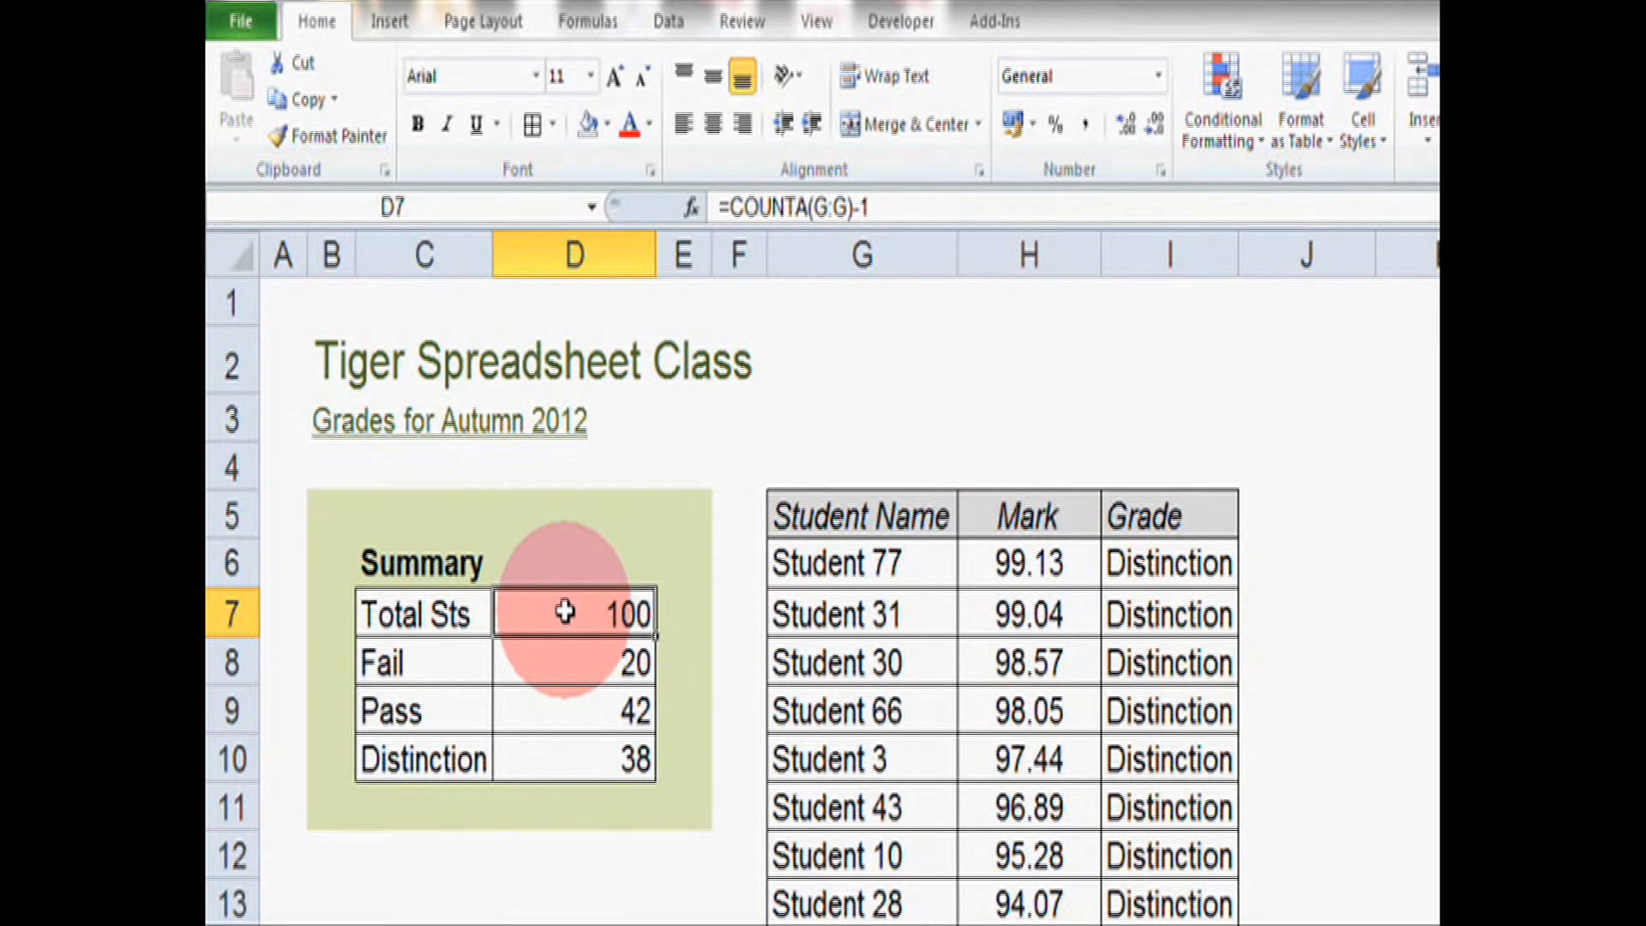
{"action": "double_click", "coordinate": [565, 613]}
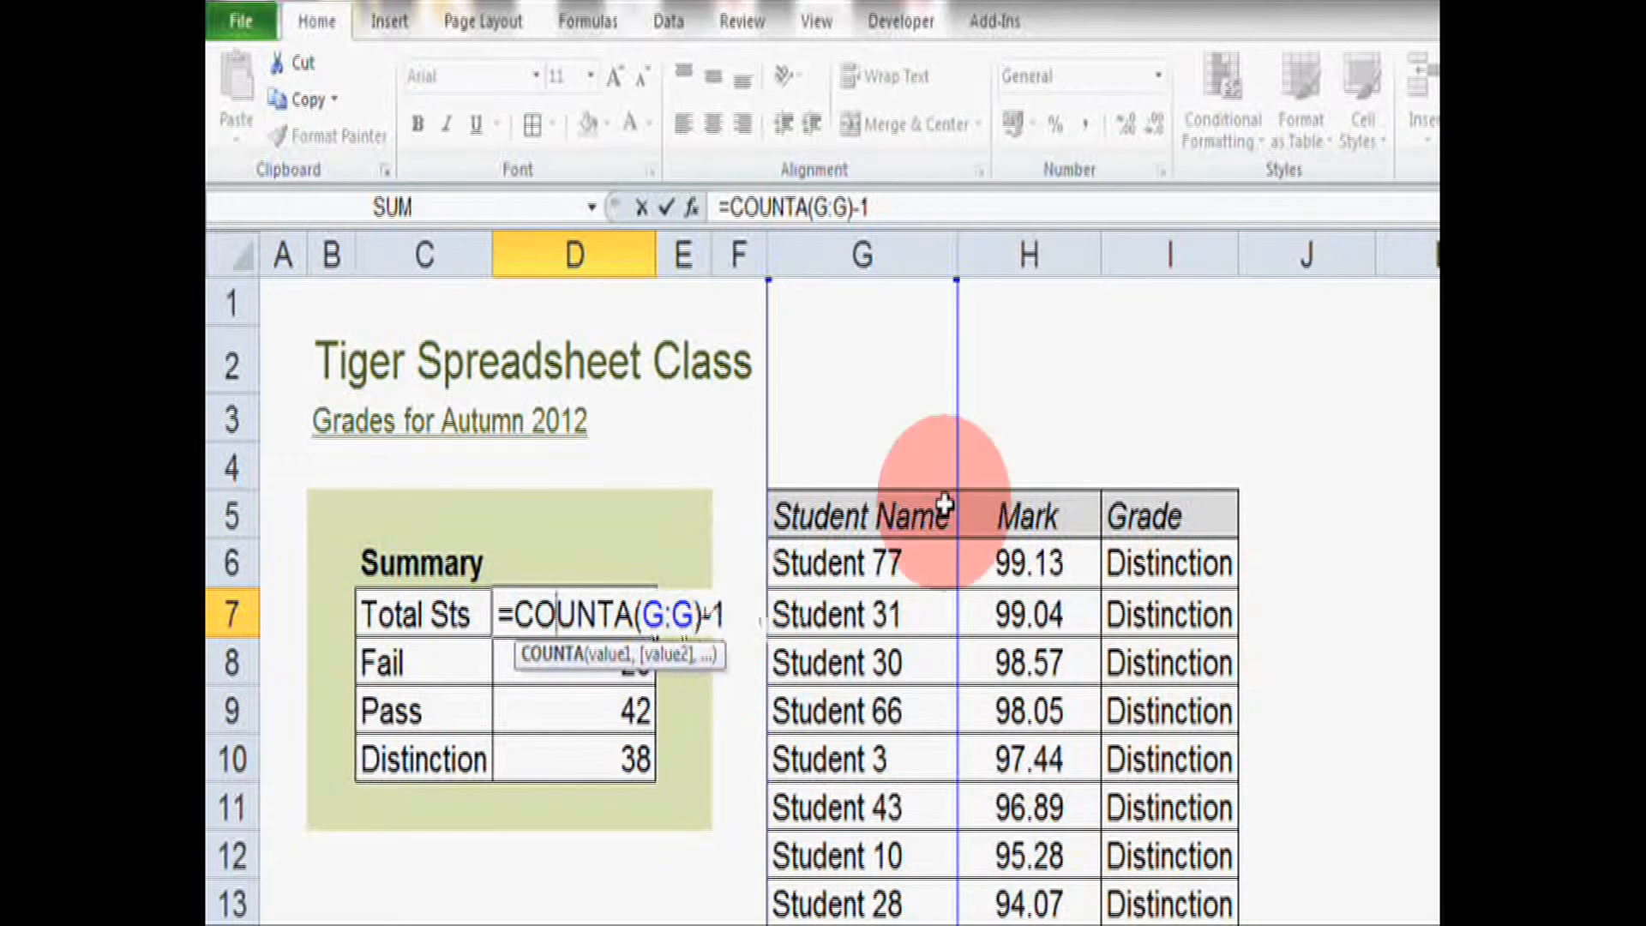
{"action": "key", "text": "Return"}
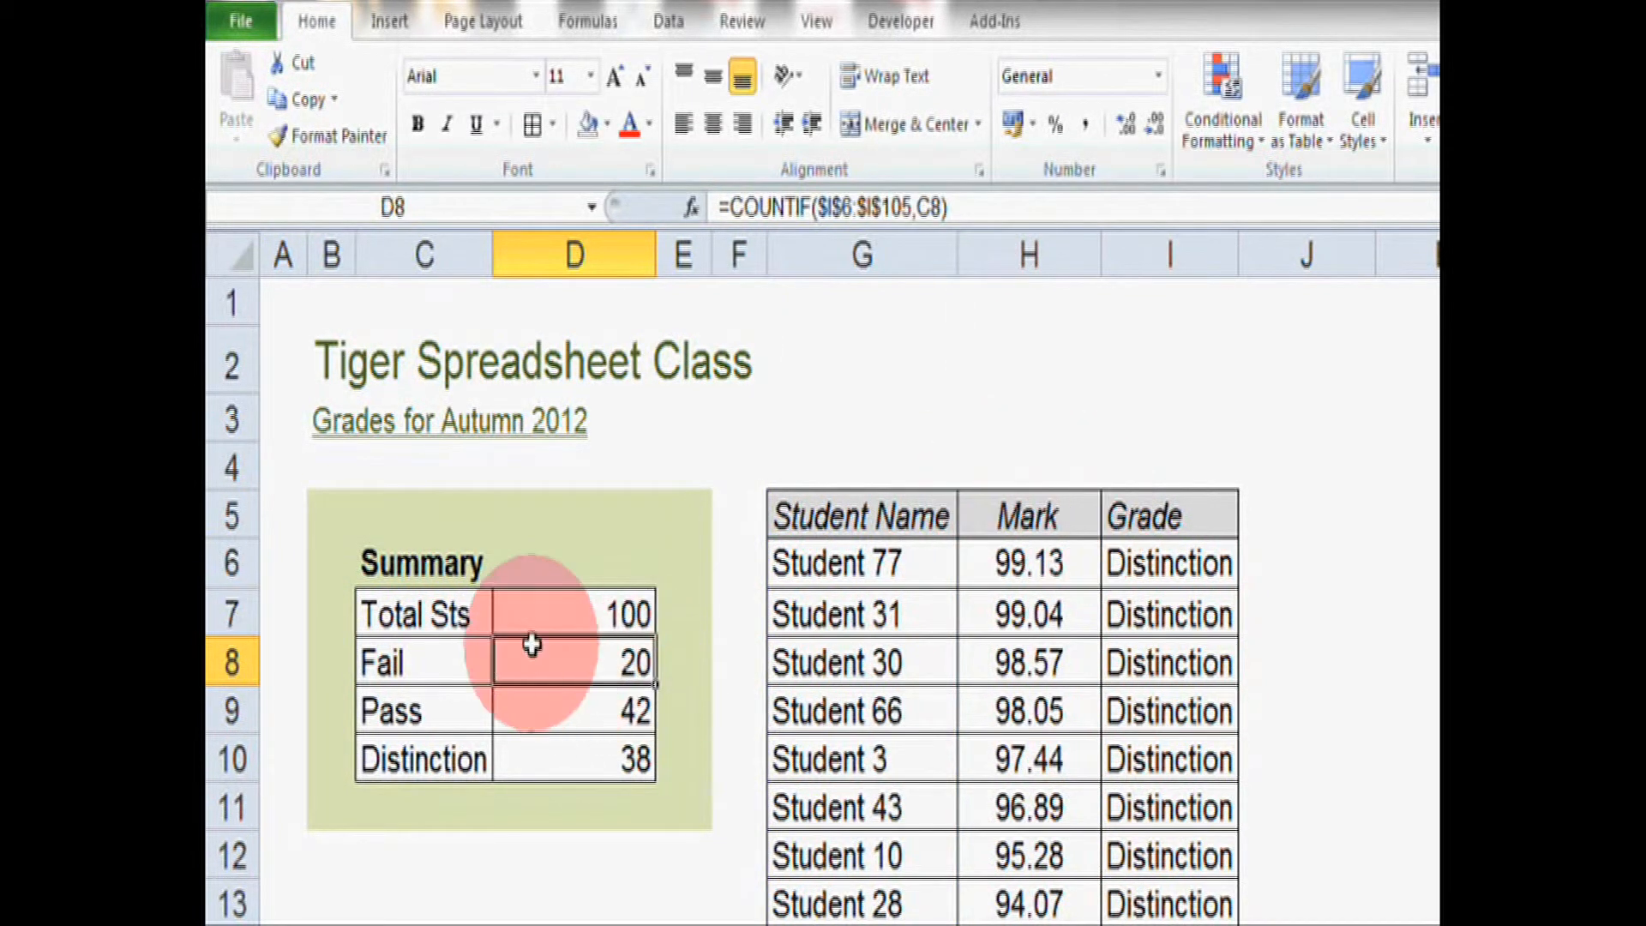
{"action": "left_click", "coordinate": [540, 624]}
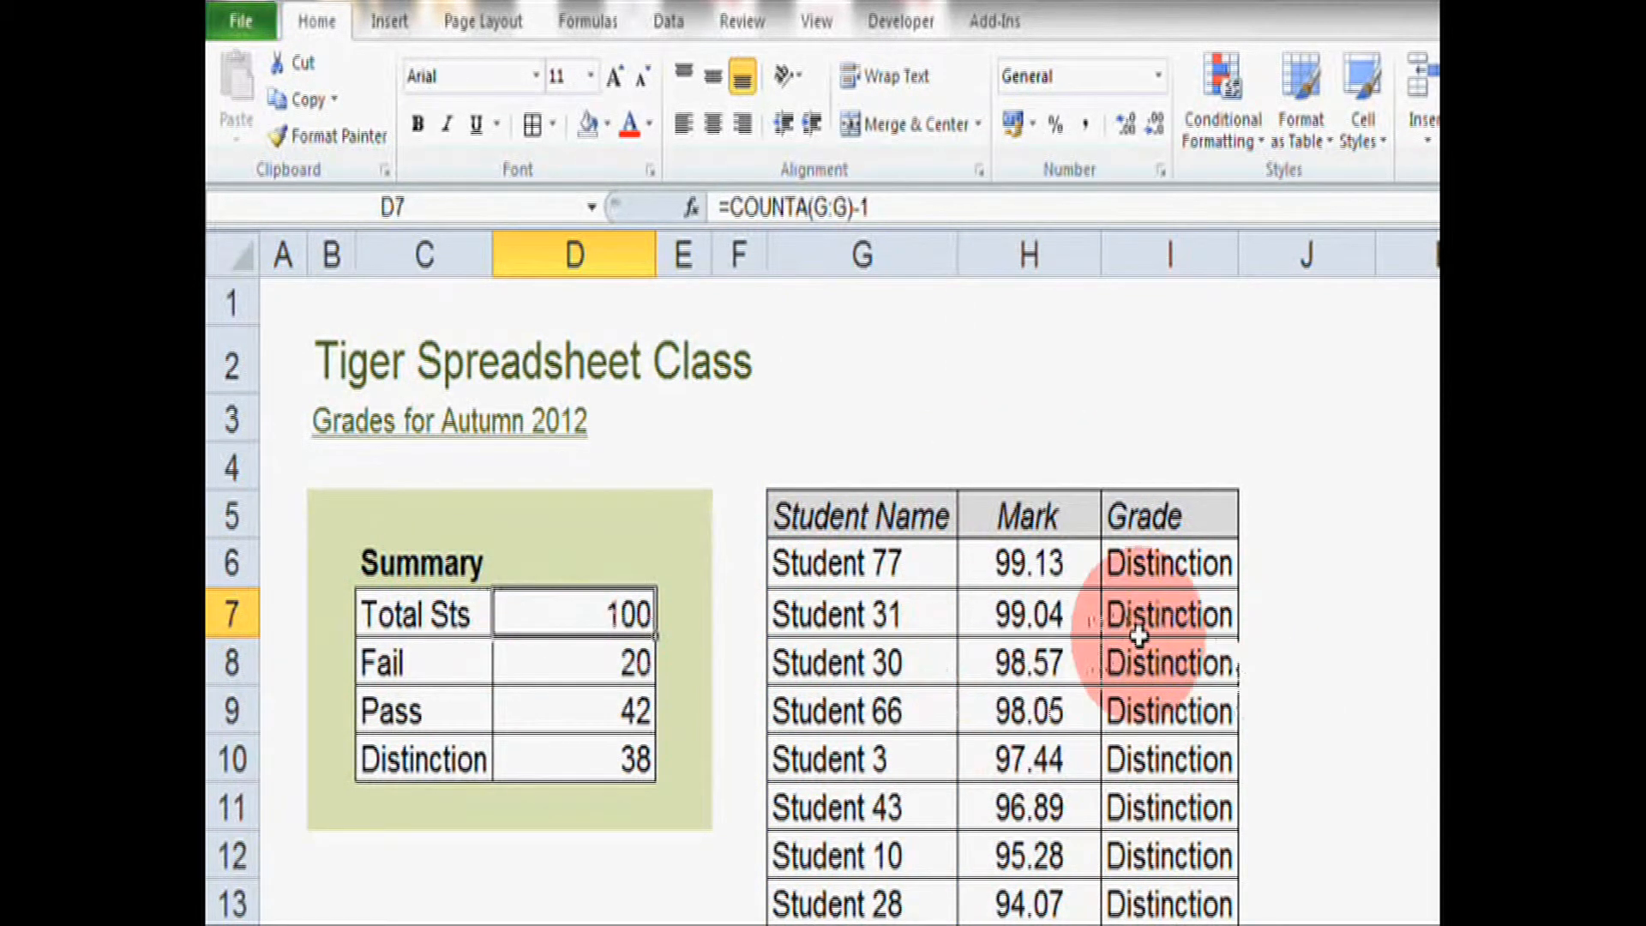